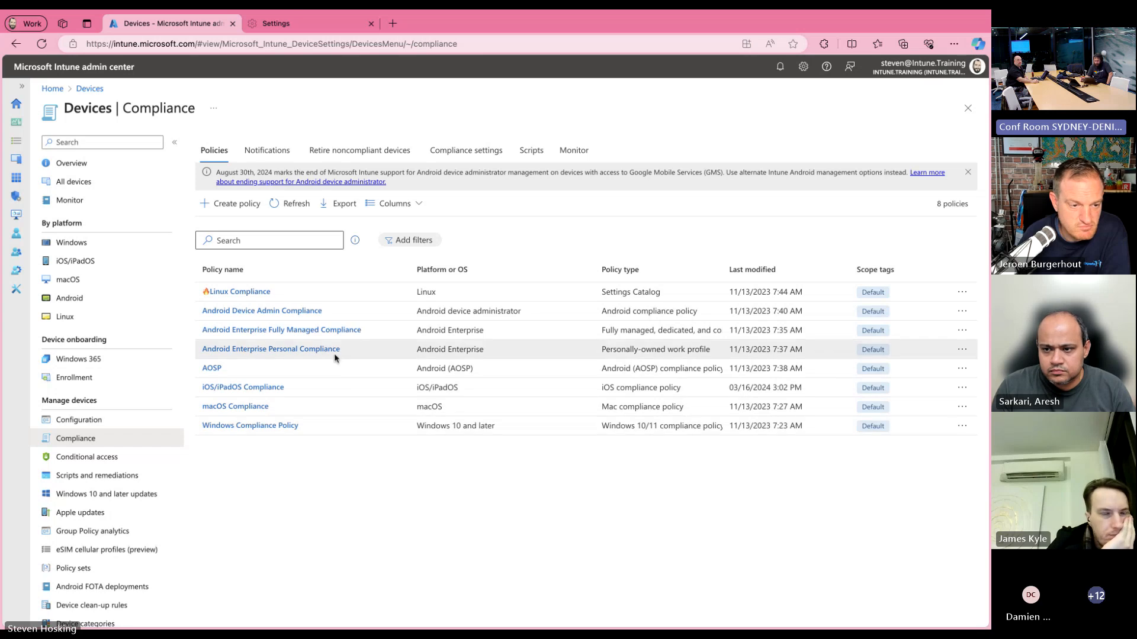
Step: In the Windows Compliance Policy's actions for noncompliance, schedule Mark device noncompliant at 0.25 days and save the policy
click(251, 426)
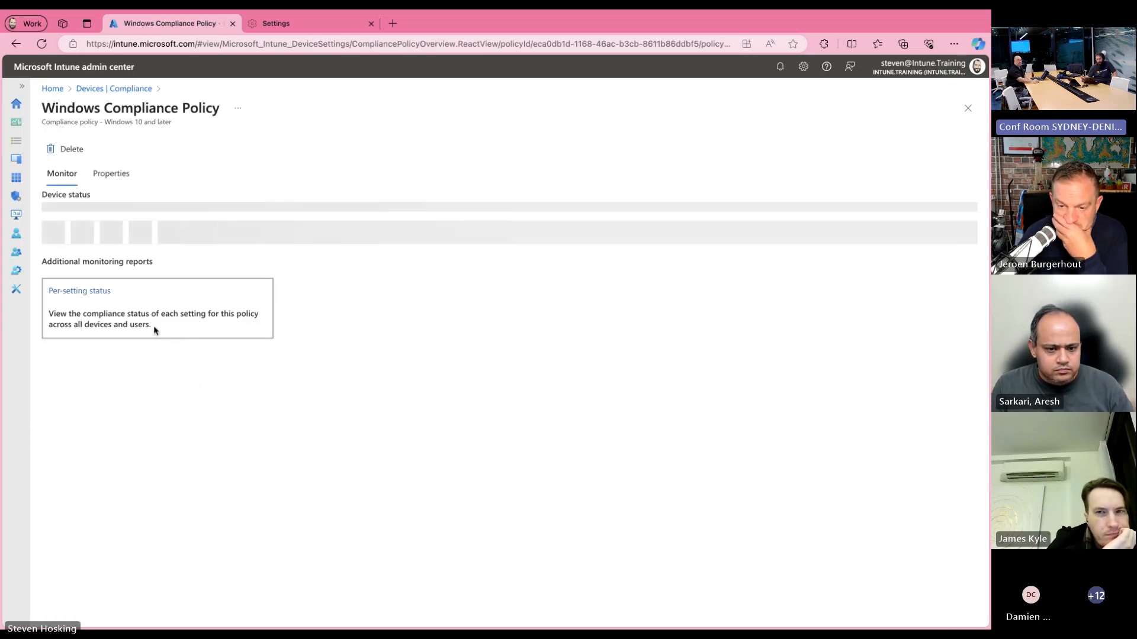
click(116, 176)
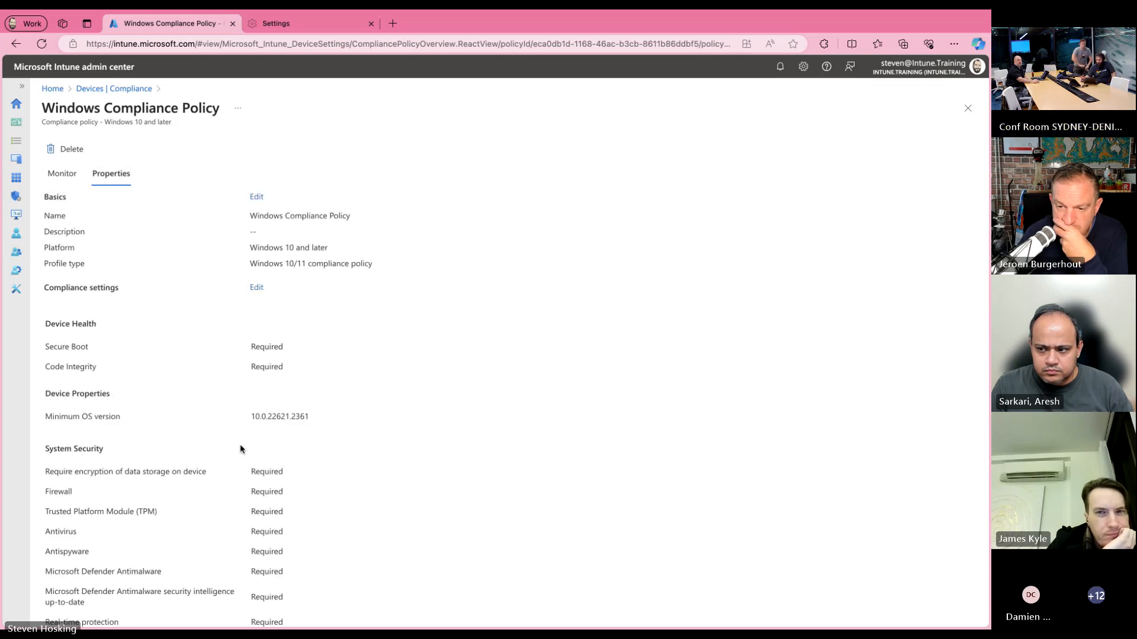
scroll(240, 449, down, 6)
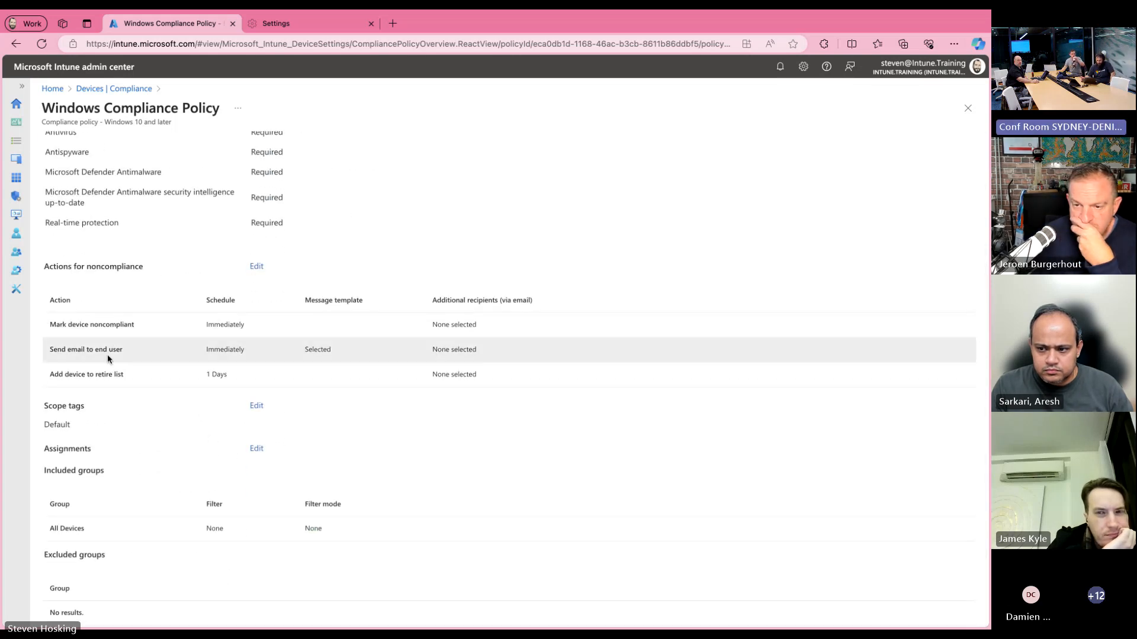
click(254, 269)
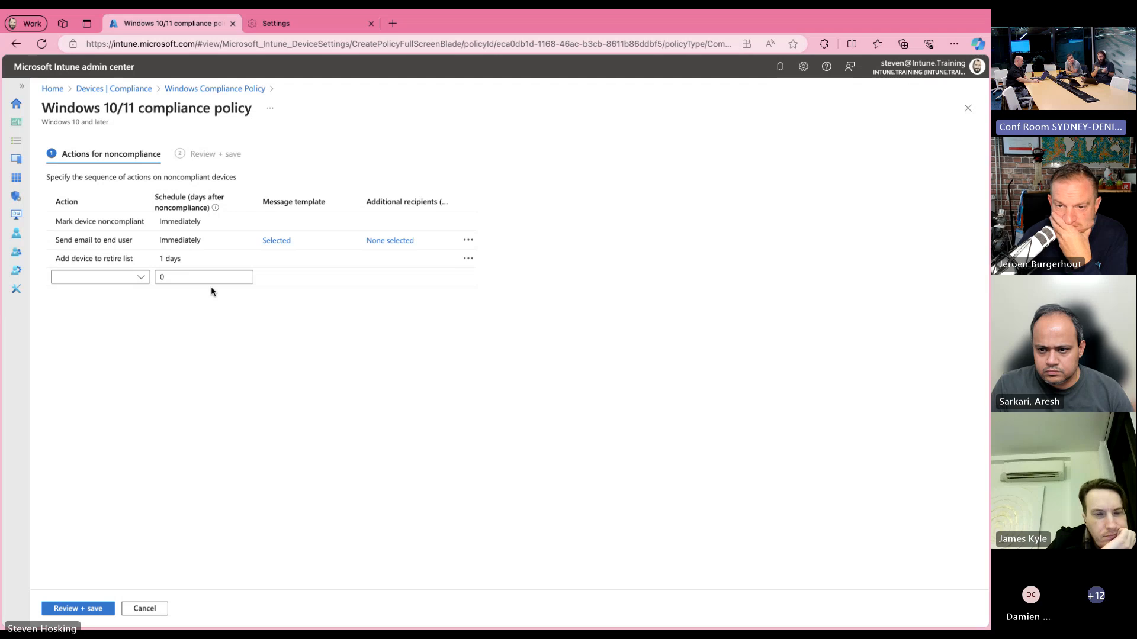
click(83, 222)
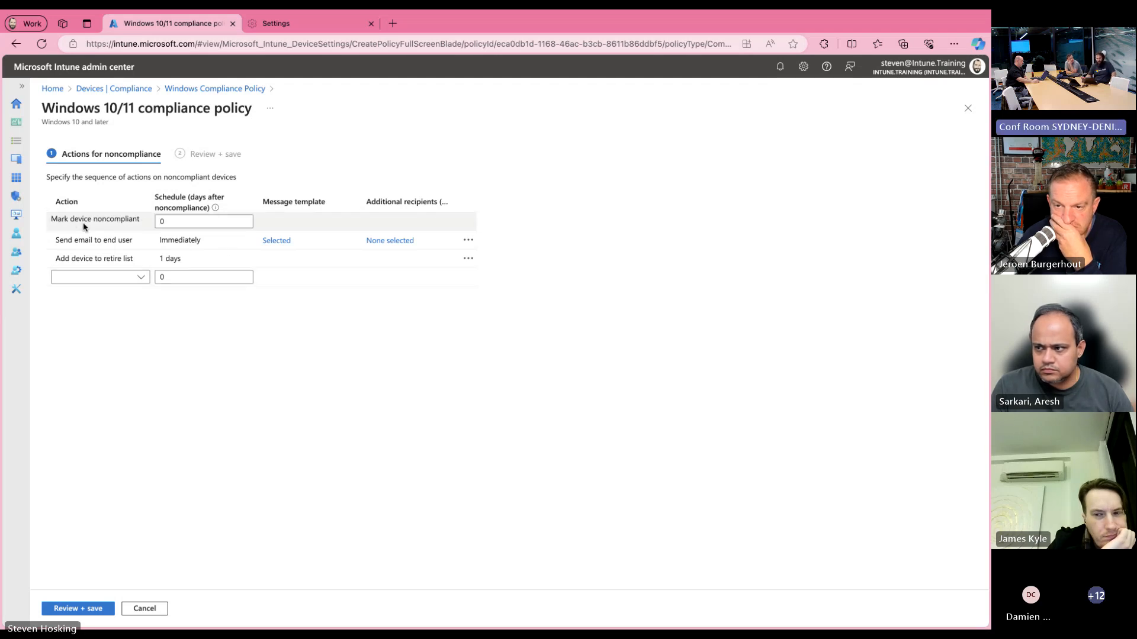
click(181, 222)
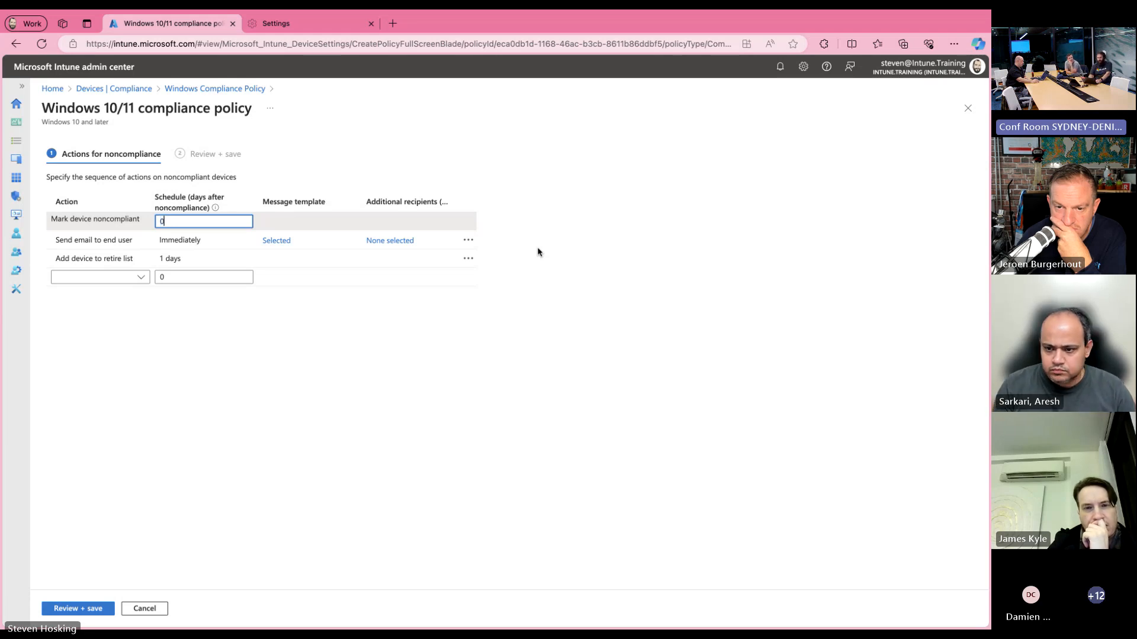
text(.25 days)
key(Tab)
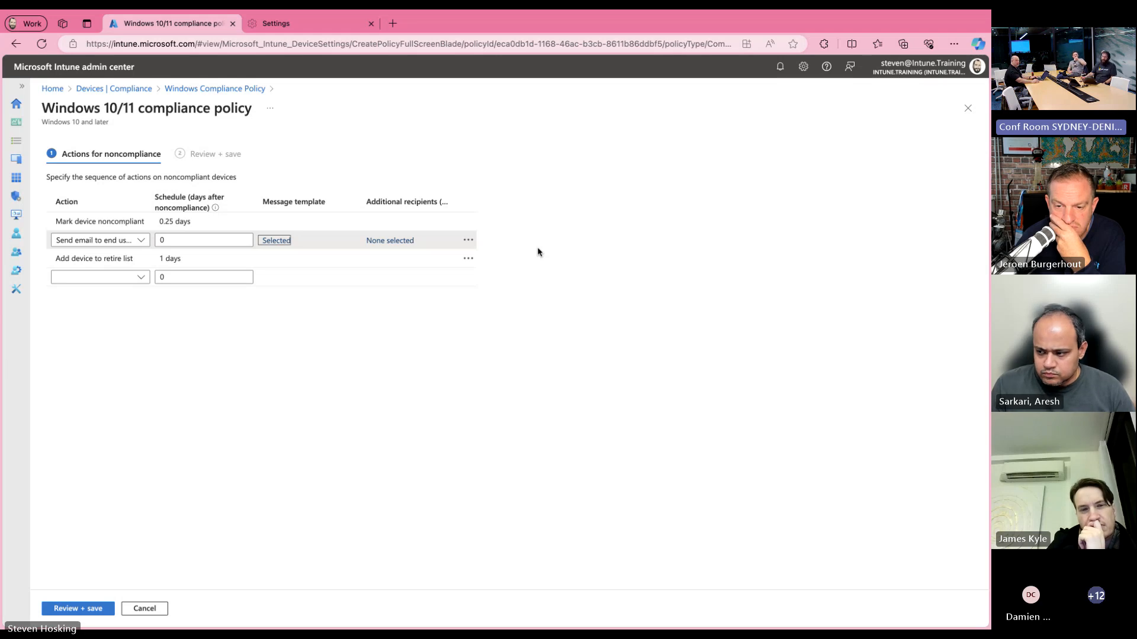
click(89, 608)
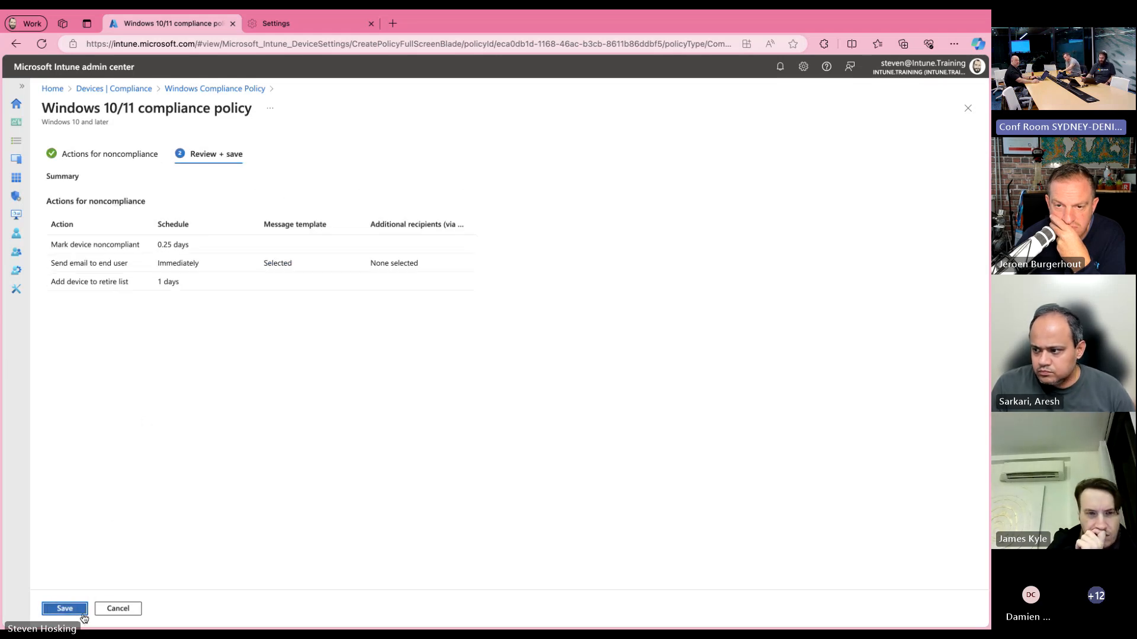
click(80, 609)
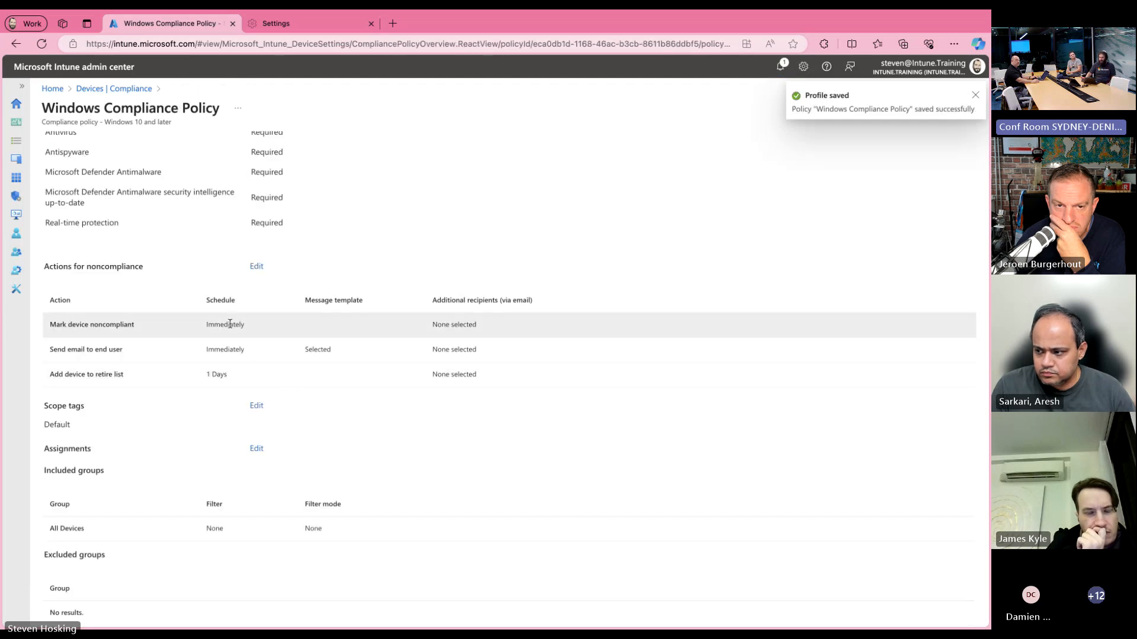
Step: Reopen the Windows Compliance Policy's properties from the policy list and check the saved schedule of its noncompliance actions
click(135, 90)
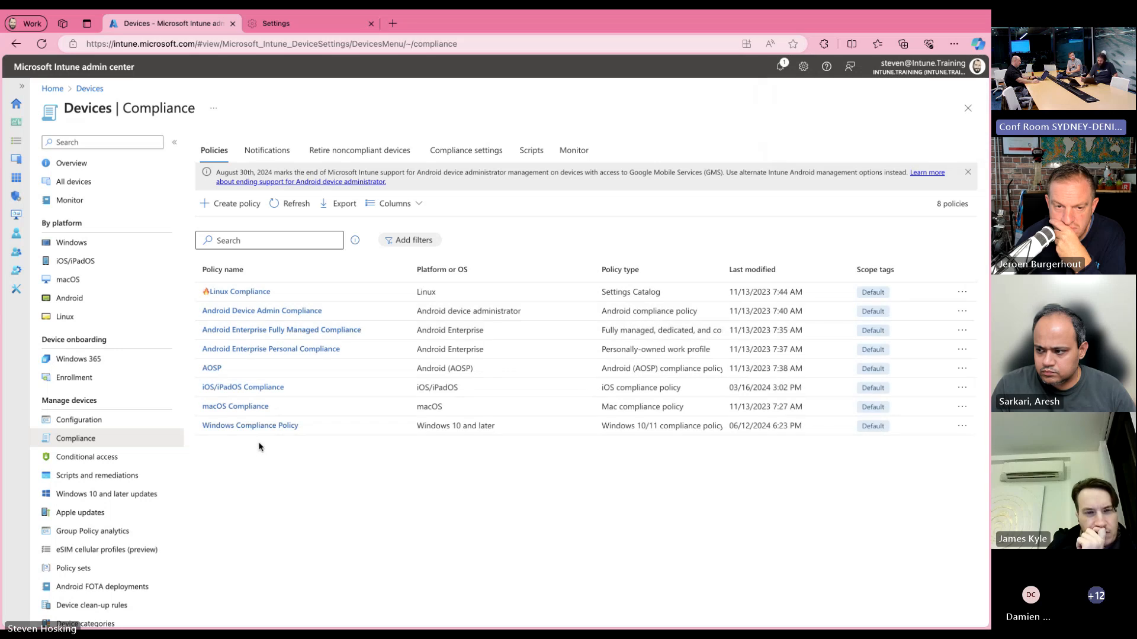
click(260, 428)
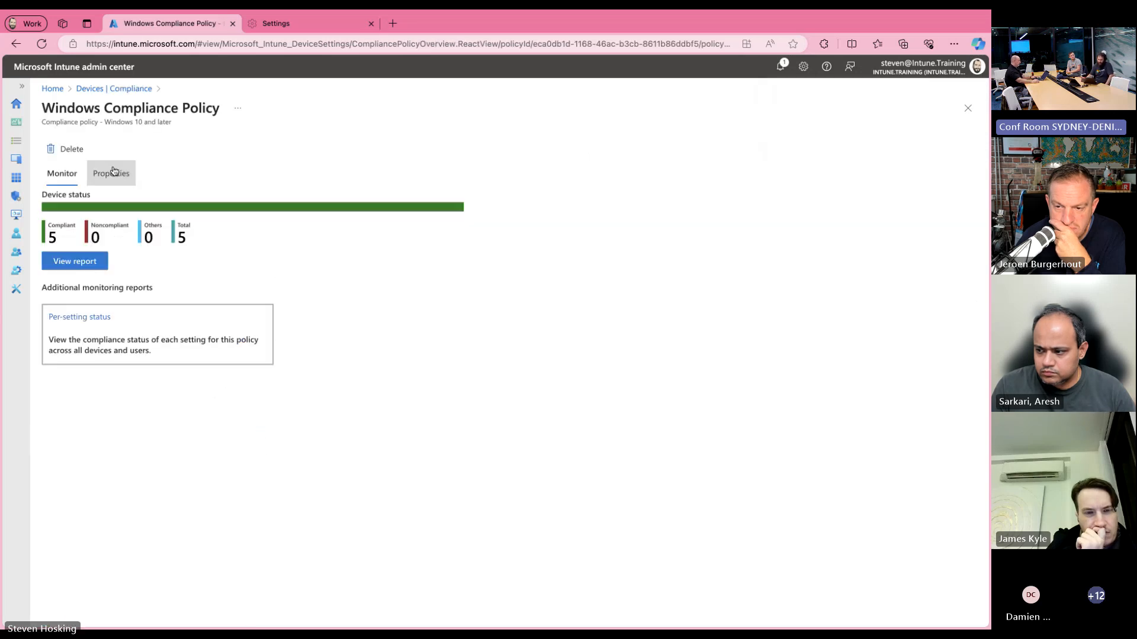
click(111, 173)
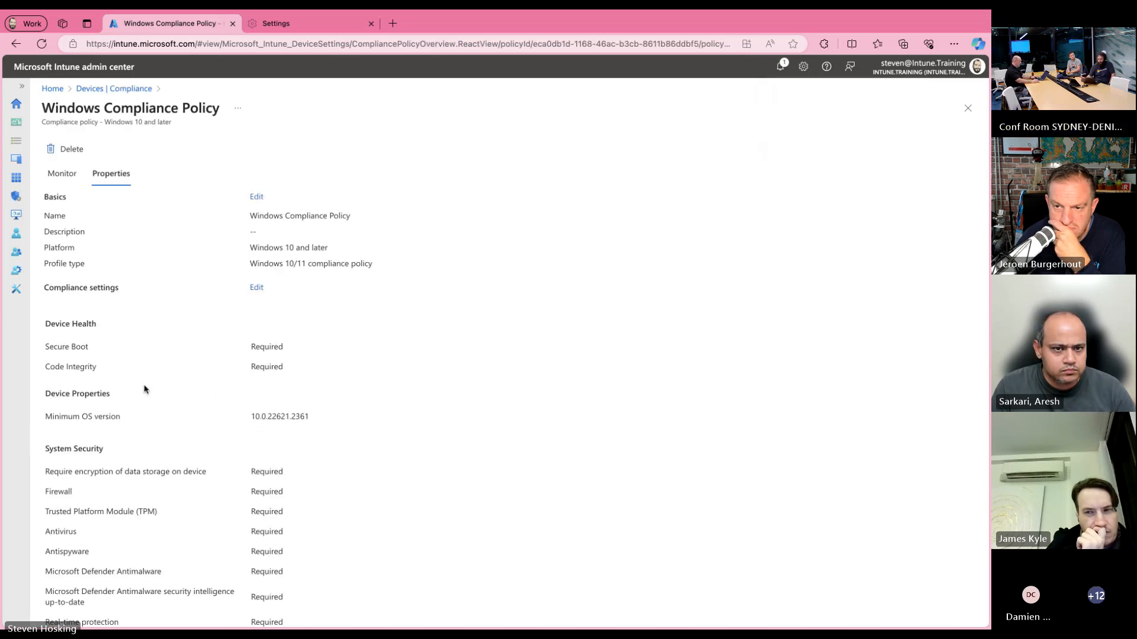
scroll(148, 388, down, 6)
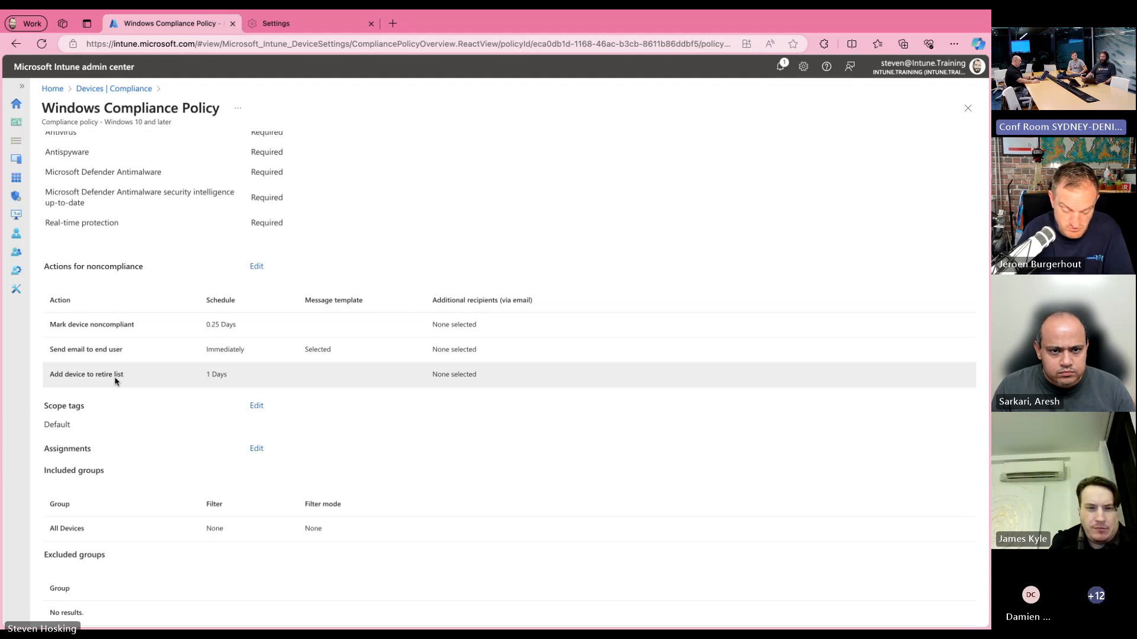
Step: Return to the compliance overview and show the list of noncompliant devices to retire
click(102, 90)
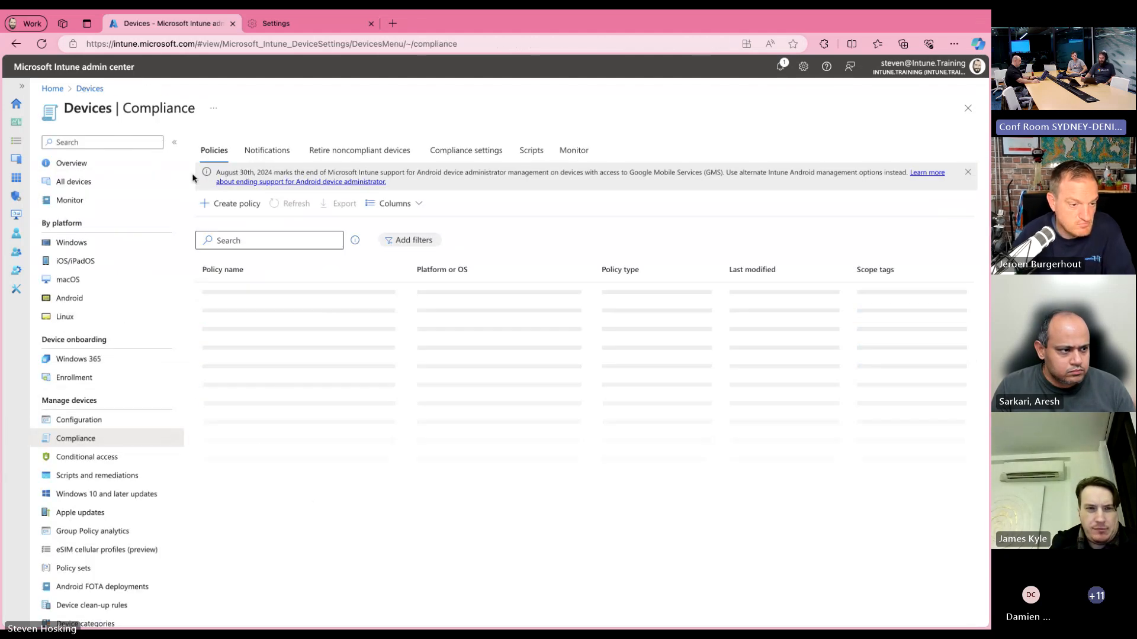
click(368, 160)
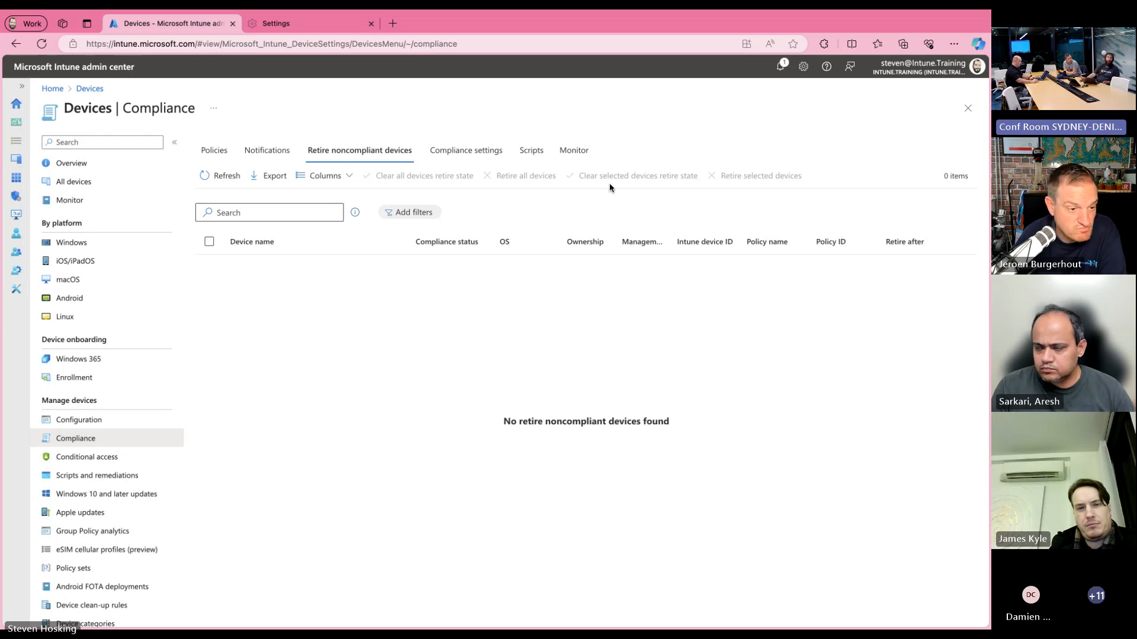
Step: Open the third-listed Windows device, review the confirmation for its Retire action, and decline it
click(101, 241)
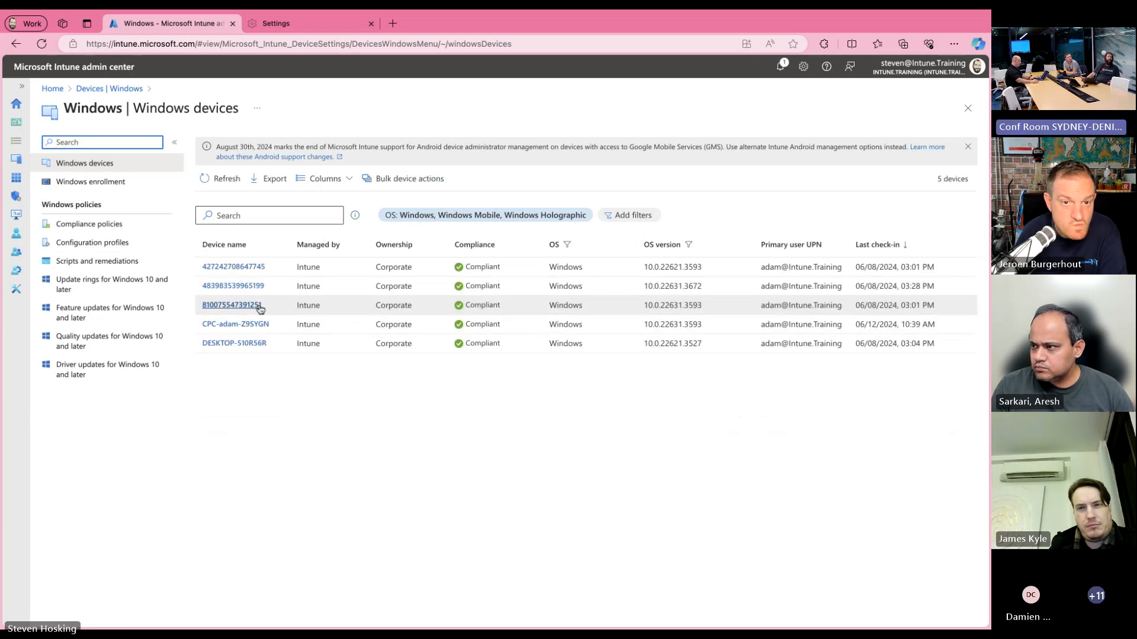
click(232, 305)
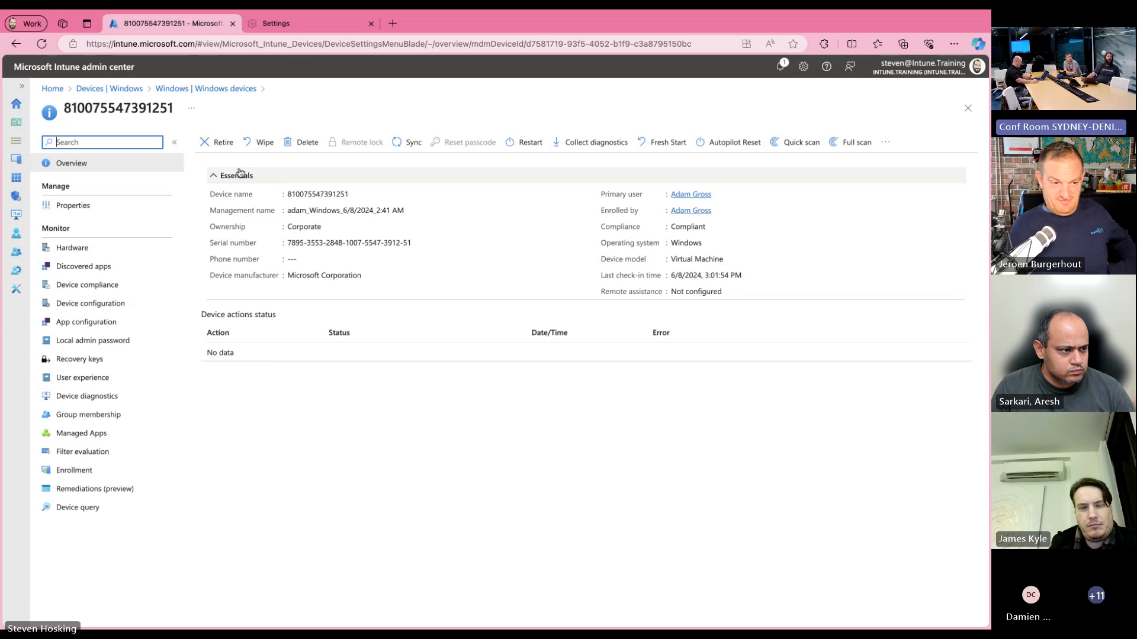
click(223, 146)
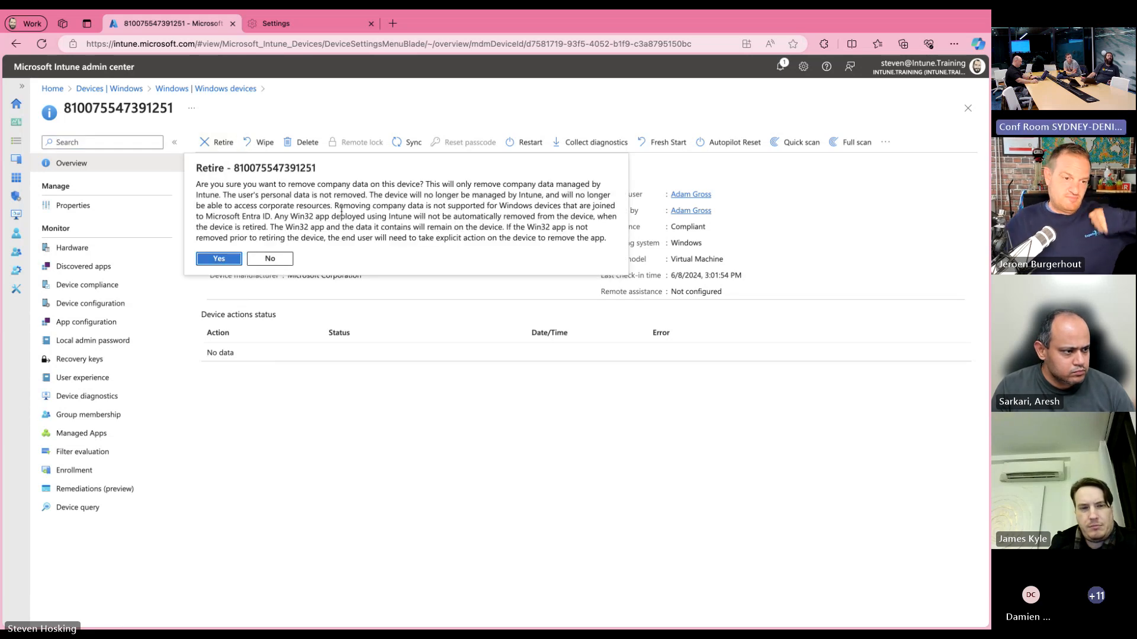
click(267, 261)
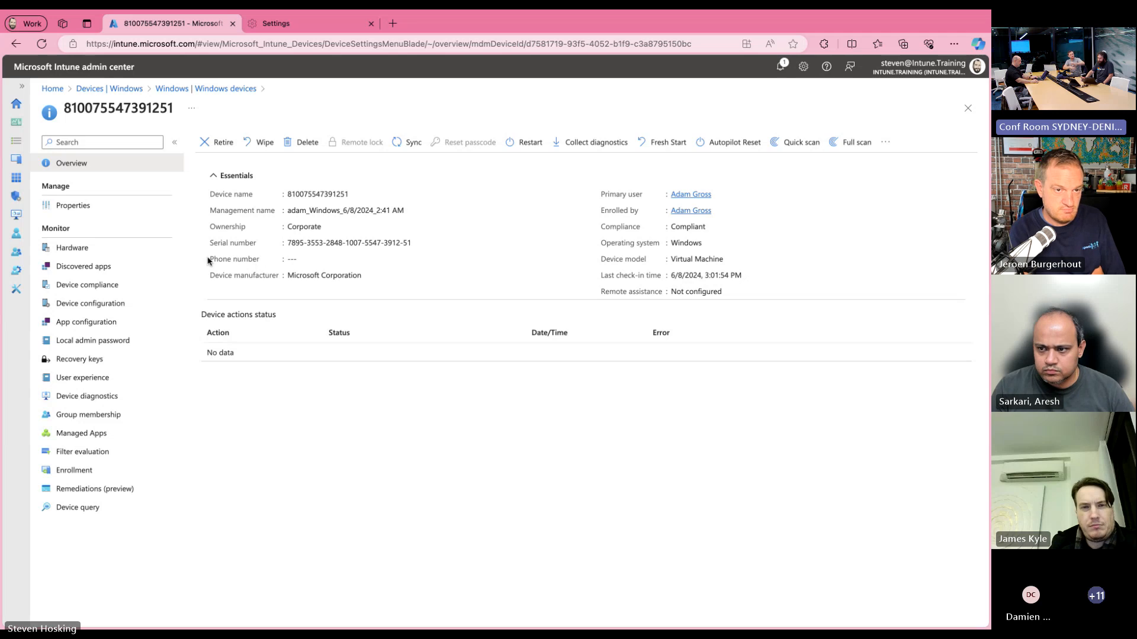
Step: Go back to device compliance, review the tenant-wide Compliance settings, and return to the policy list
click(171, 89)
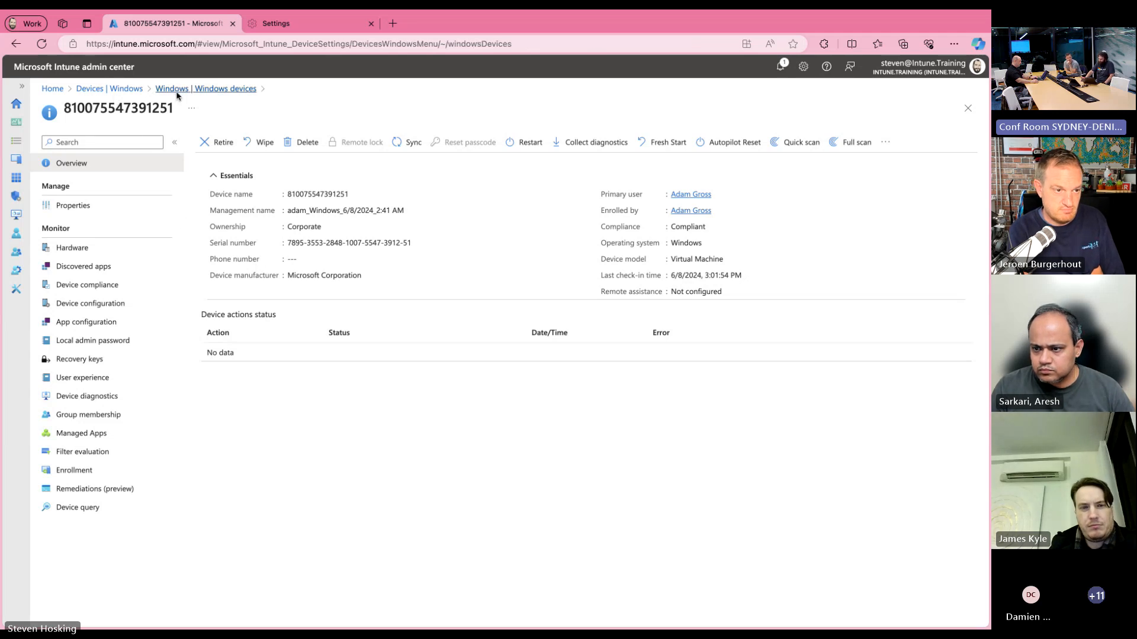
click(97, 89)
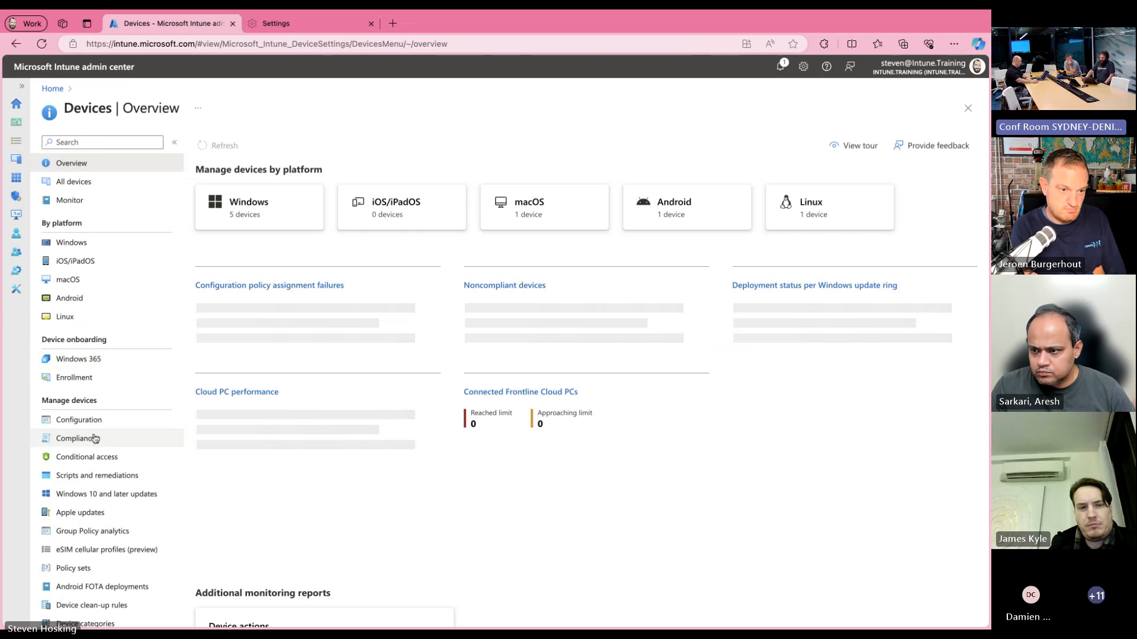
click(95, 441)
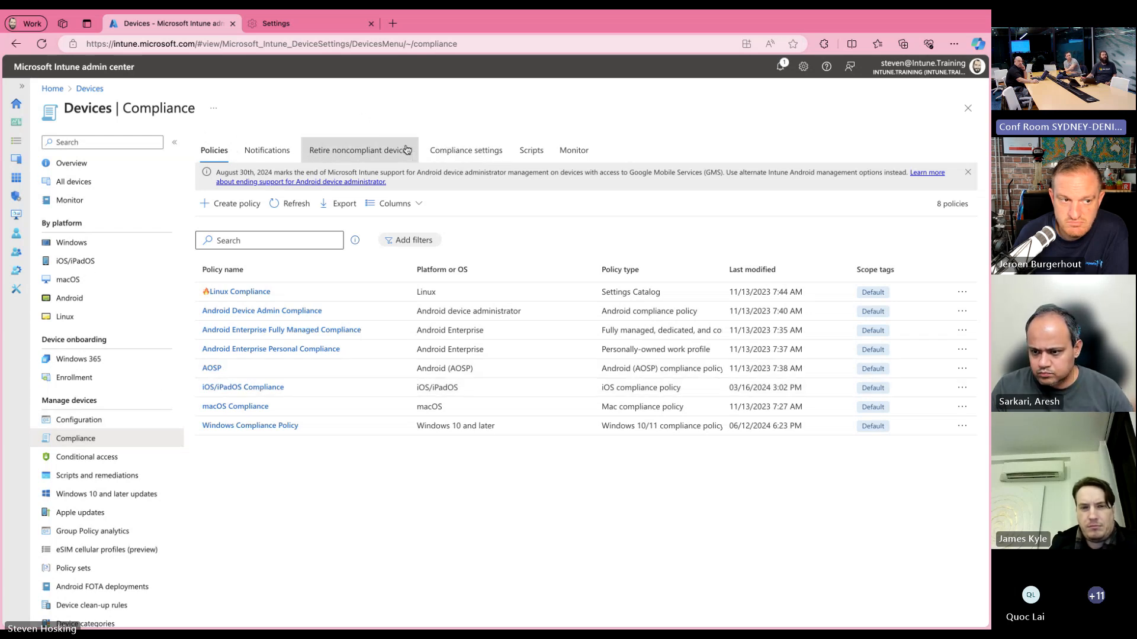
click(435, 154)
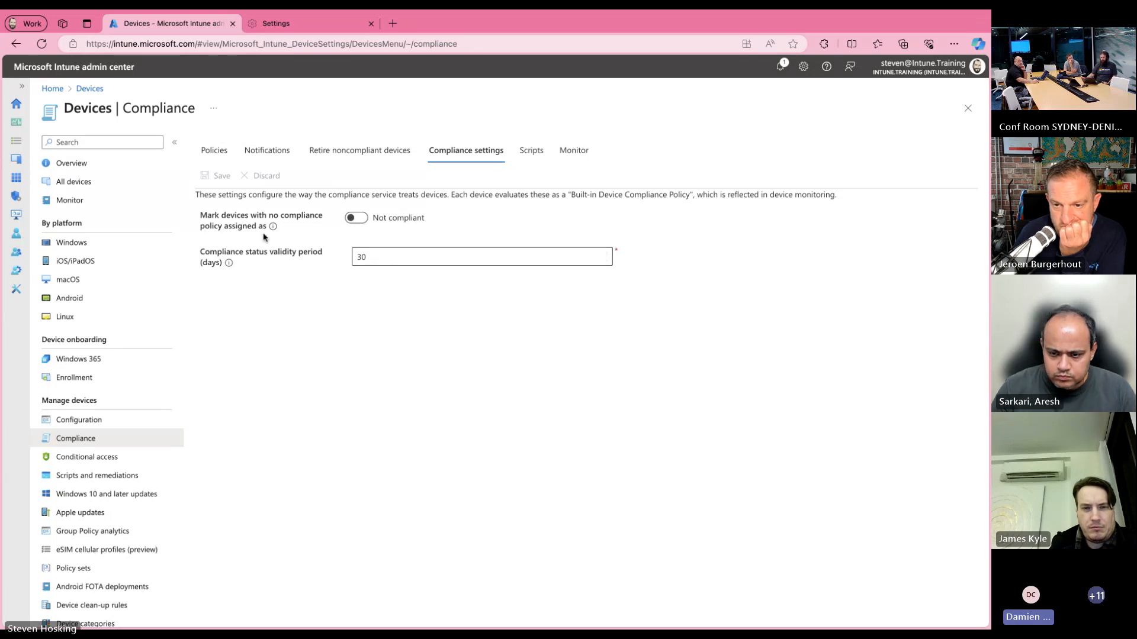
click(219, 156)
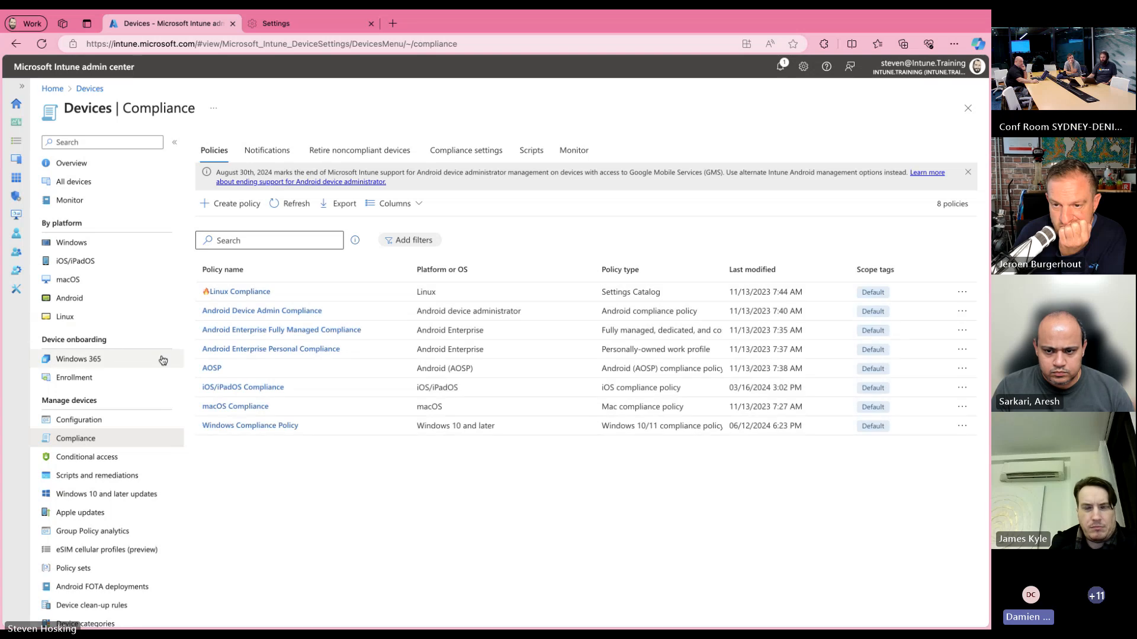
Step: Open the second-listed Windows device's compliance report, examine the settings in its Default Device Compliance Policy, and return to the report
click(84, 245)
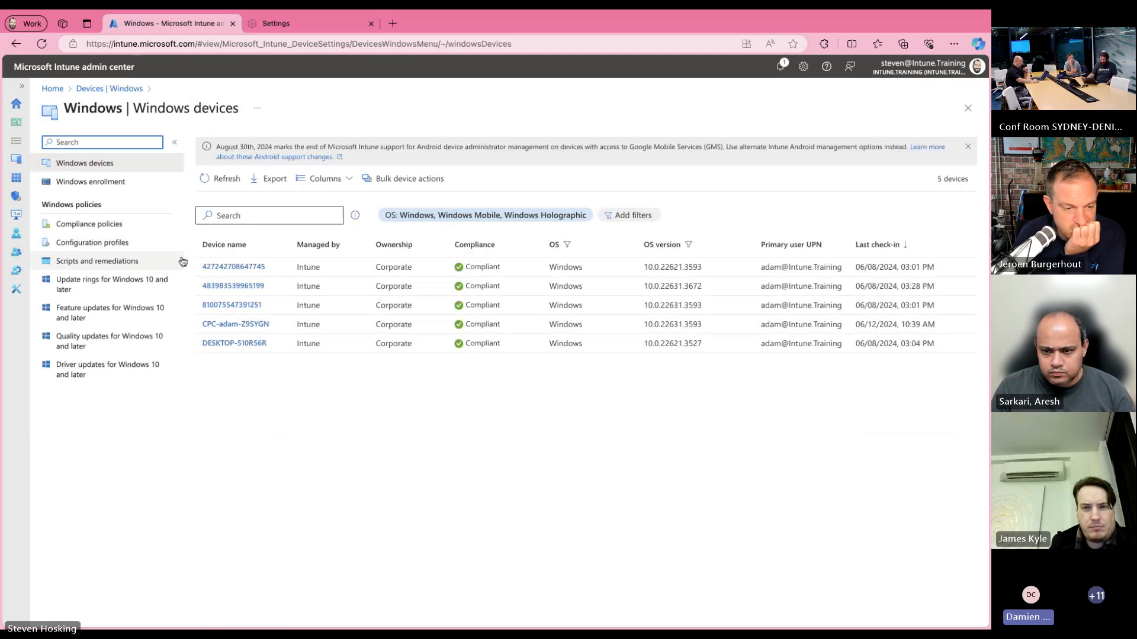
click(233, 288)
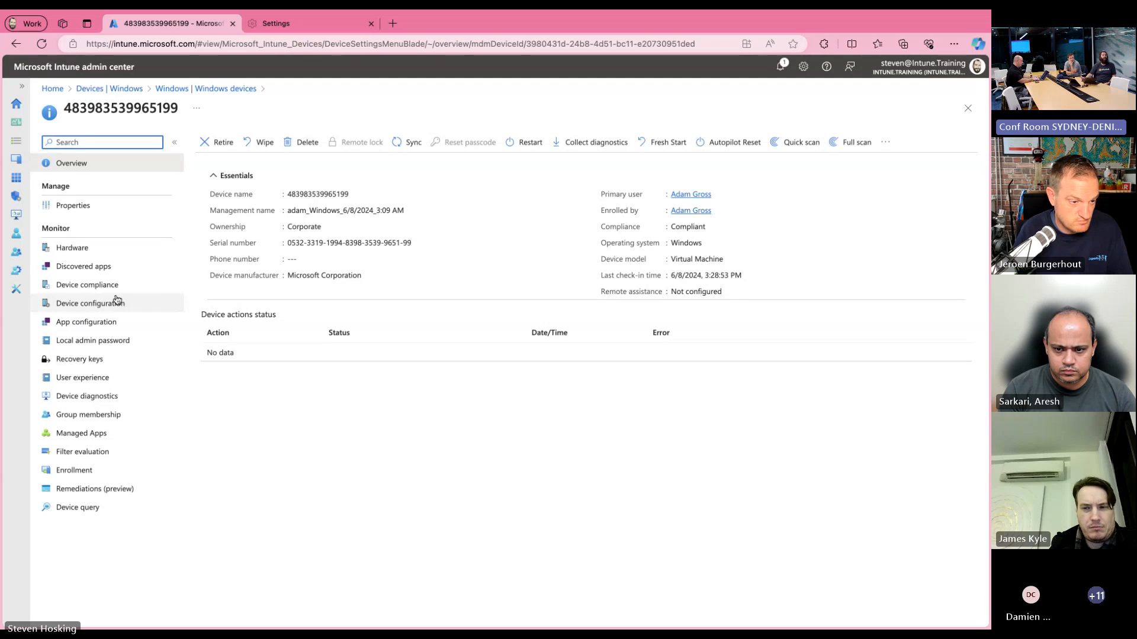
click(98, 287)
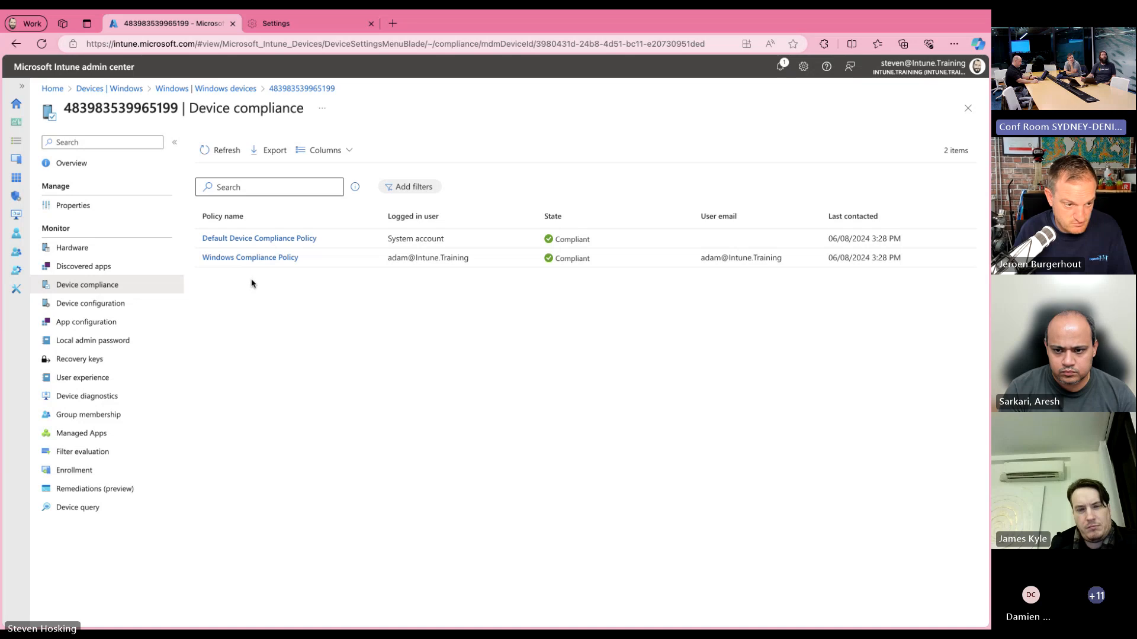
click(257, 243)
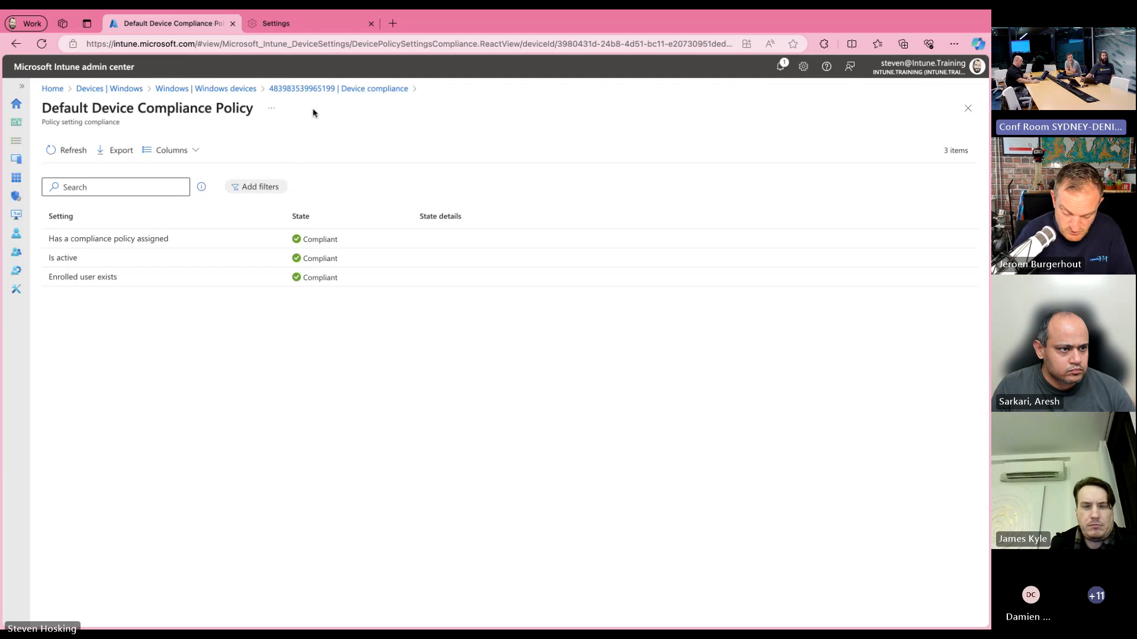
click(314, 89)
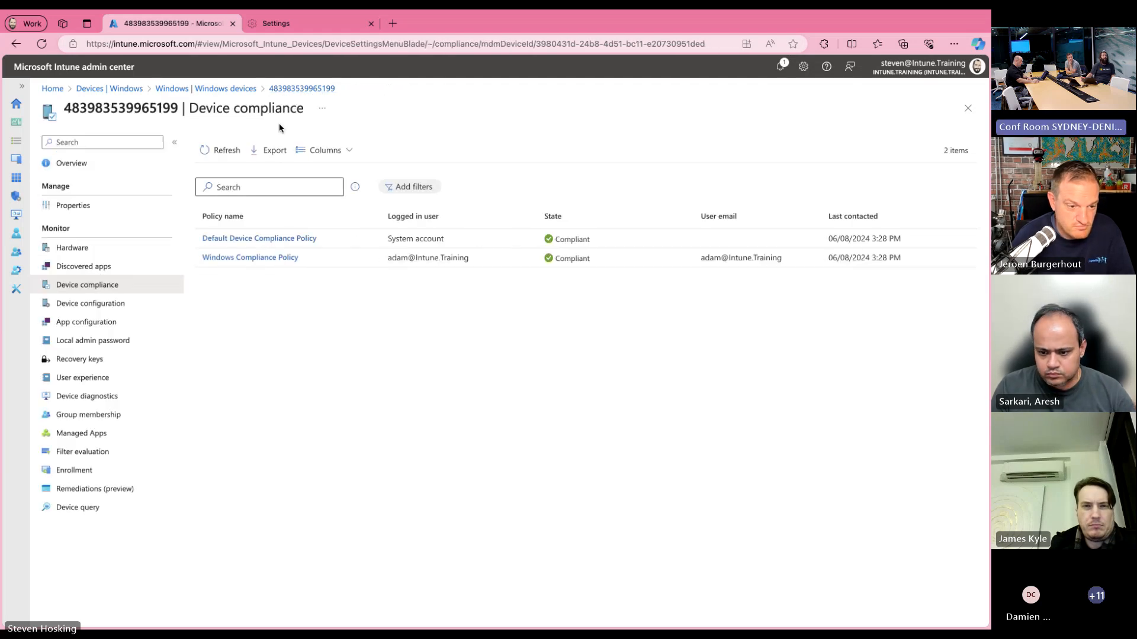
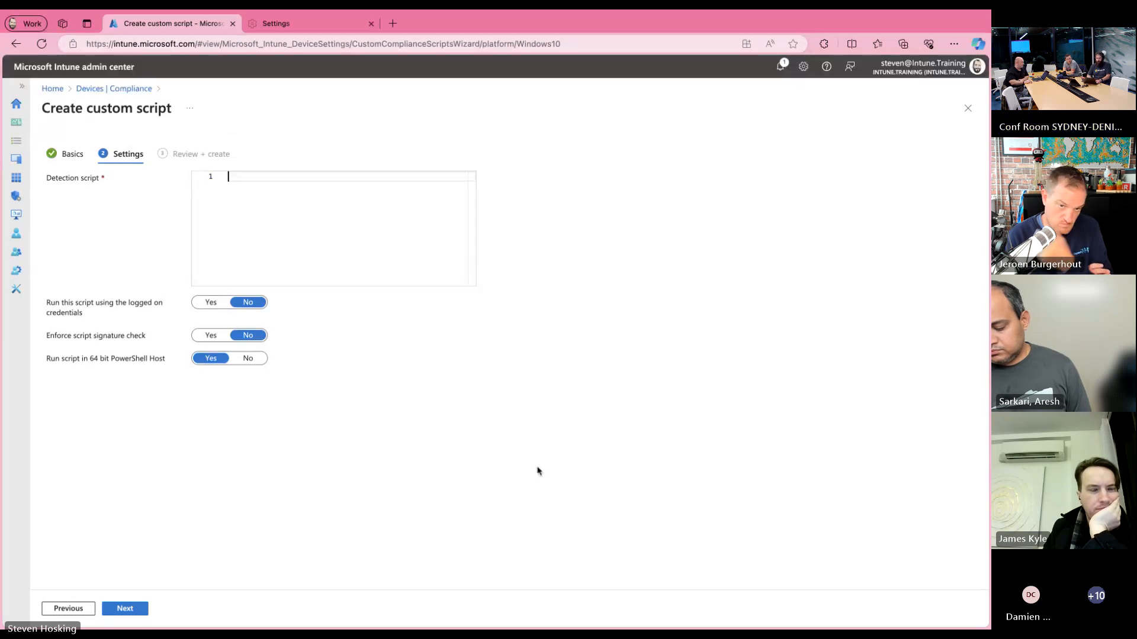
Step: Paste the PowerShell script that checks Chrome's presence and version as the detection script, and look through its code
key(super+v)
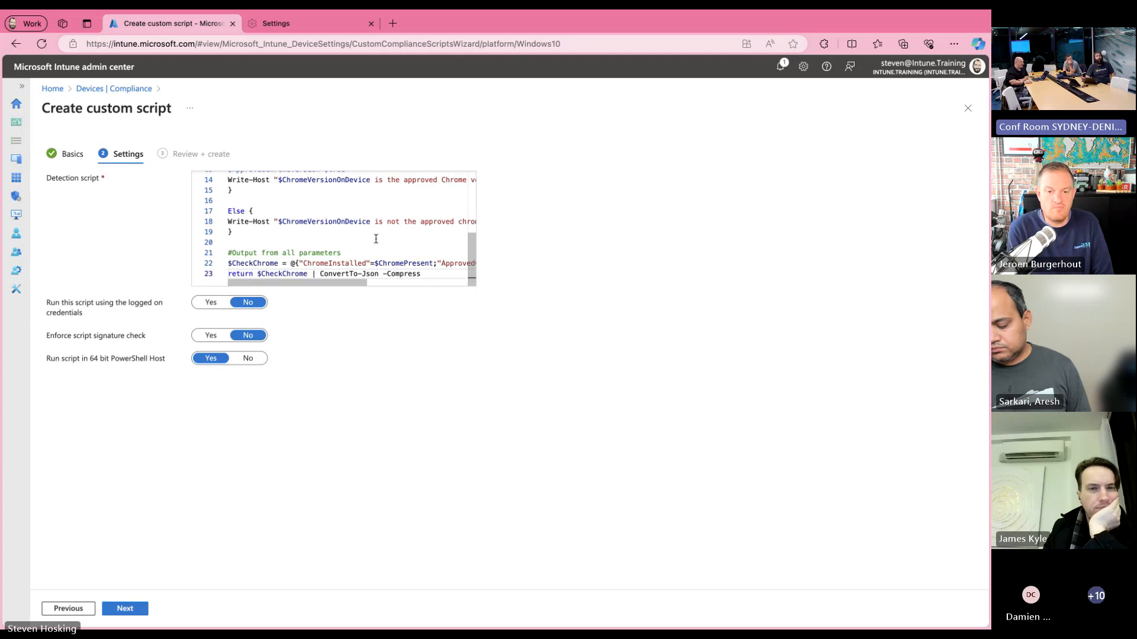
scroll(376, 239, up, 5)
scroll(376, 239, down, 5)
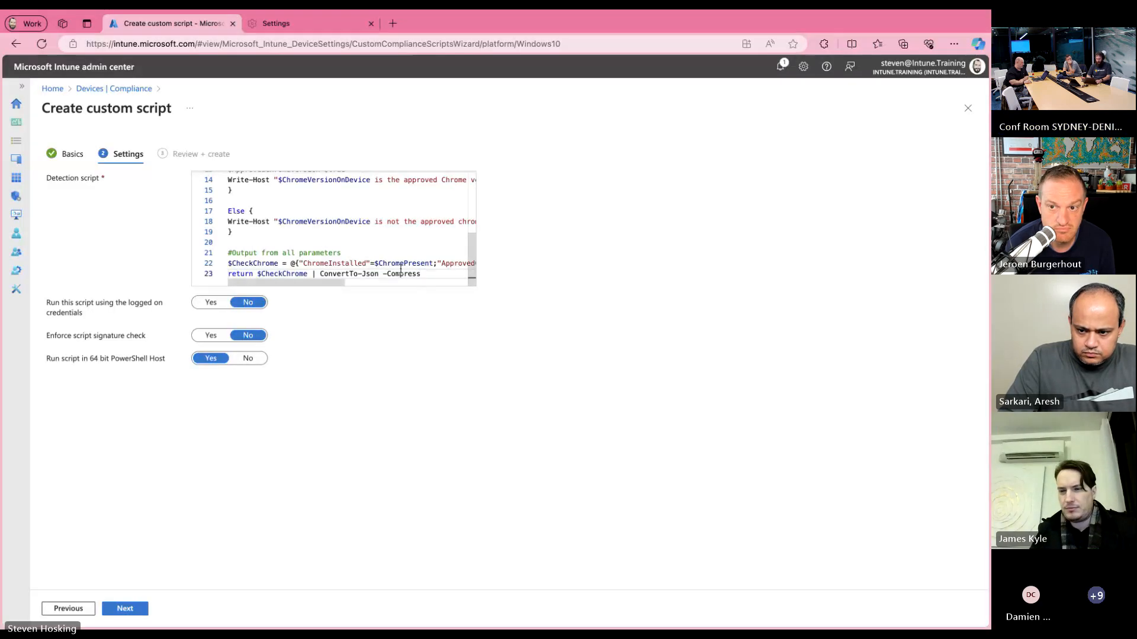
scroll(374, 214, up, 5)
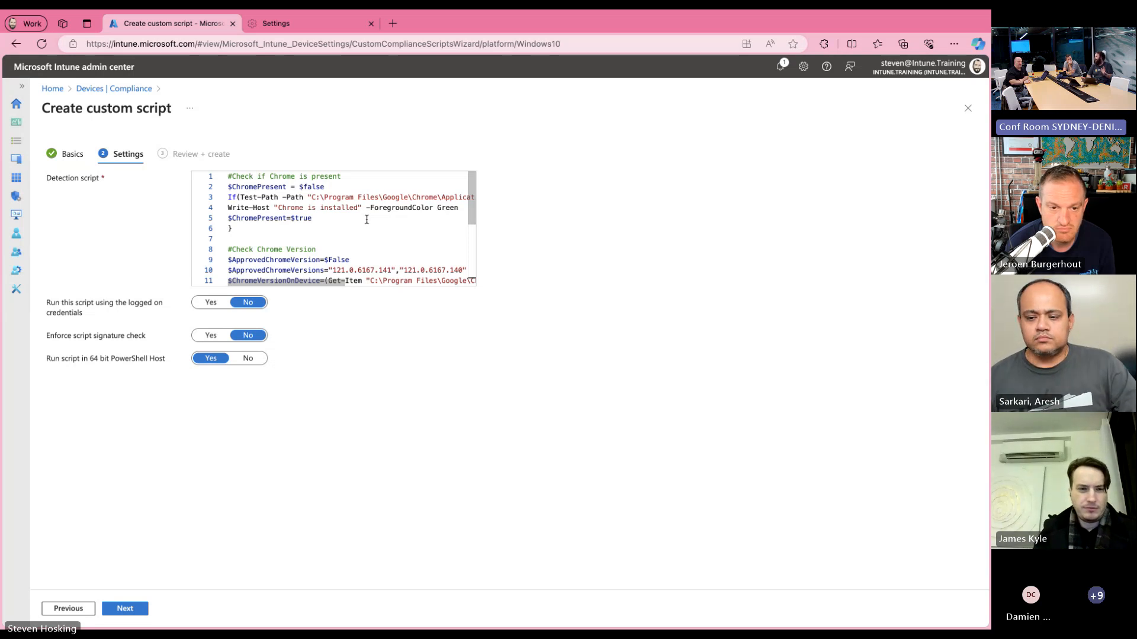
Step: Replace the open Settings tab with Check-Chrome.ps1 from the Custom Compliance folder on GitHub, and narrow the file tree
click(371, 39)
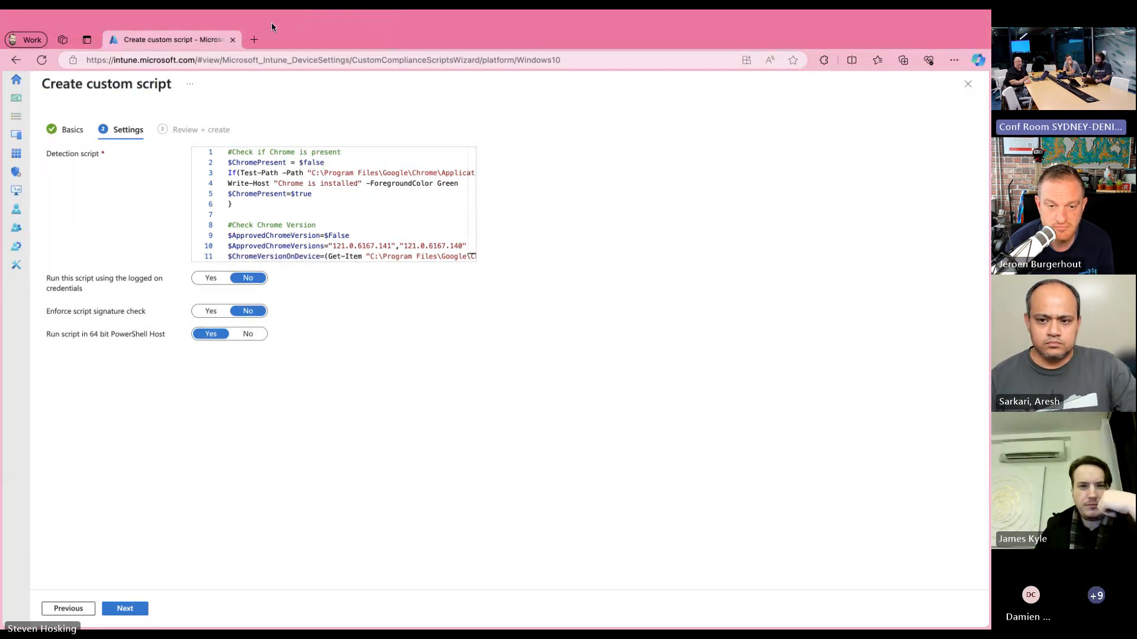
click(254, 40)
text(https://github.com/v-2maban/Intune/blob/main/Custom%20Compliance/Check%20Chrome/Check-Chrome.ps1)
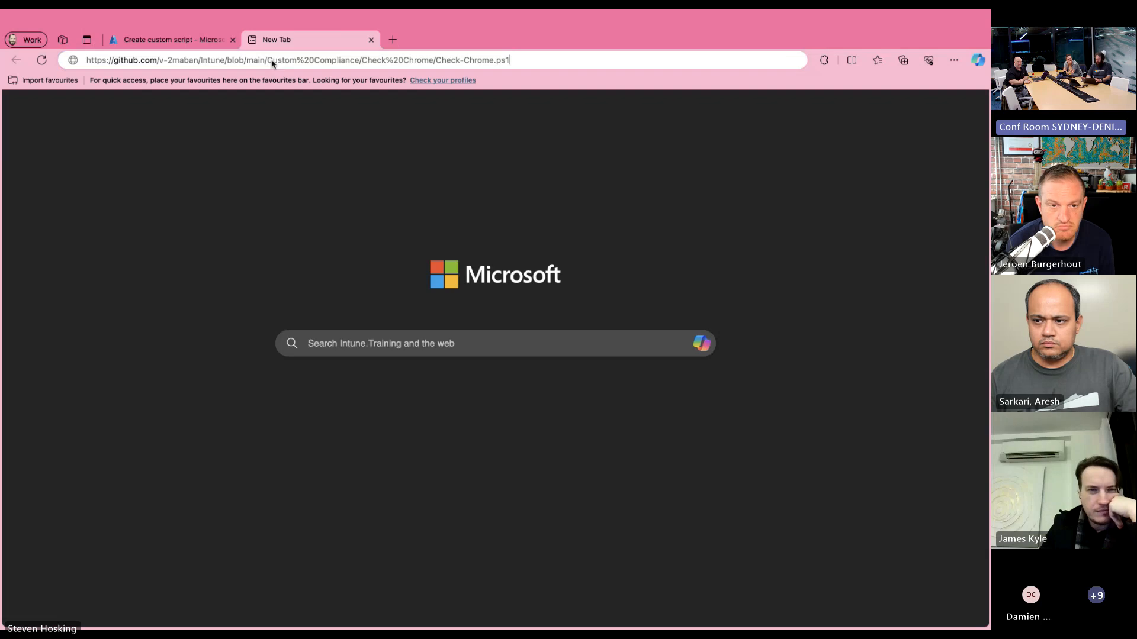
key(Return)
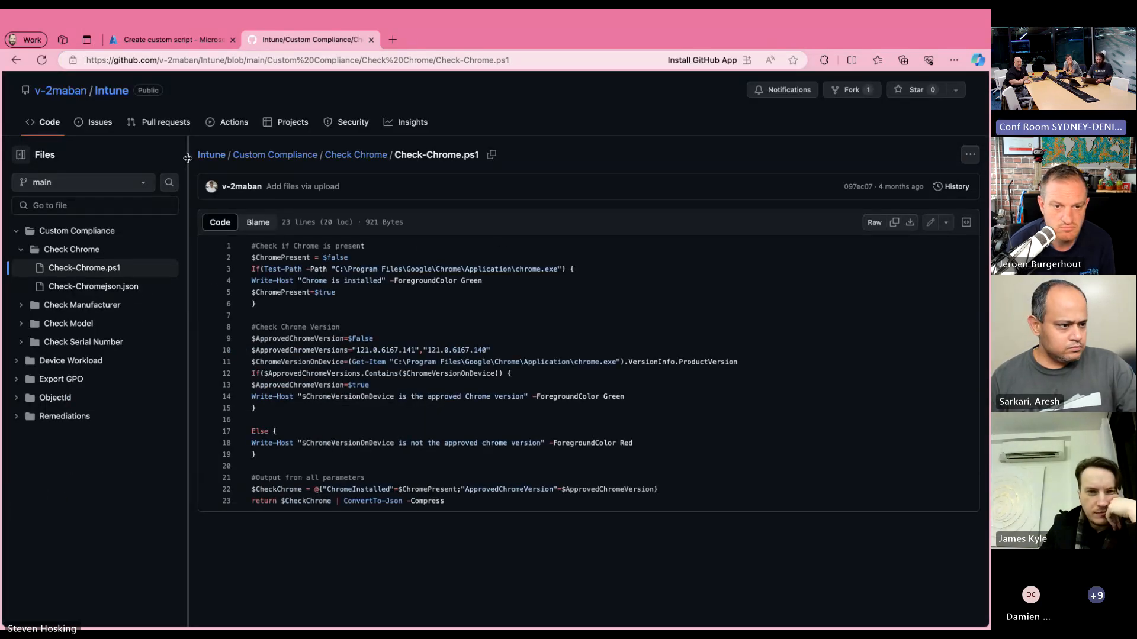
drag(189, 164, 152, 165)
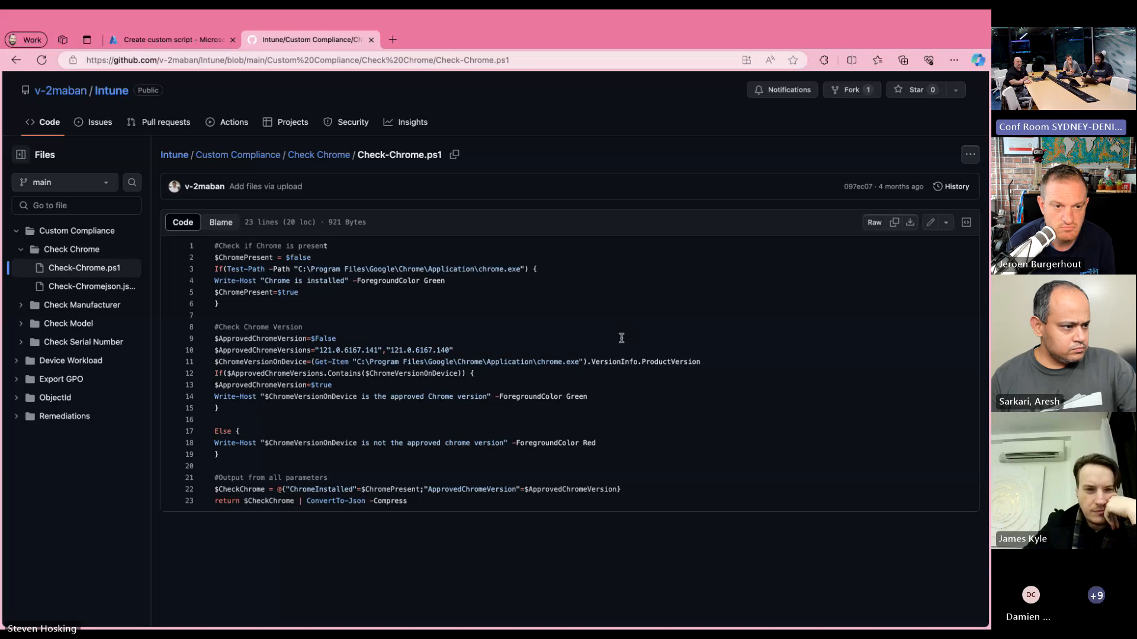
Step: Examine the Chrome presence check, the approved version check and the JSON output in the enlarged Check-Chrome.ps1 code
scroll(488, 310, up, 5)
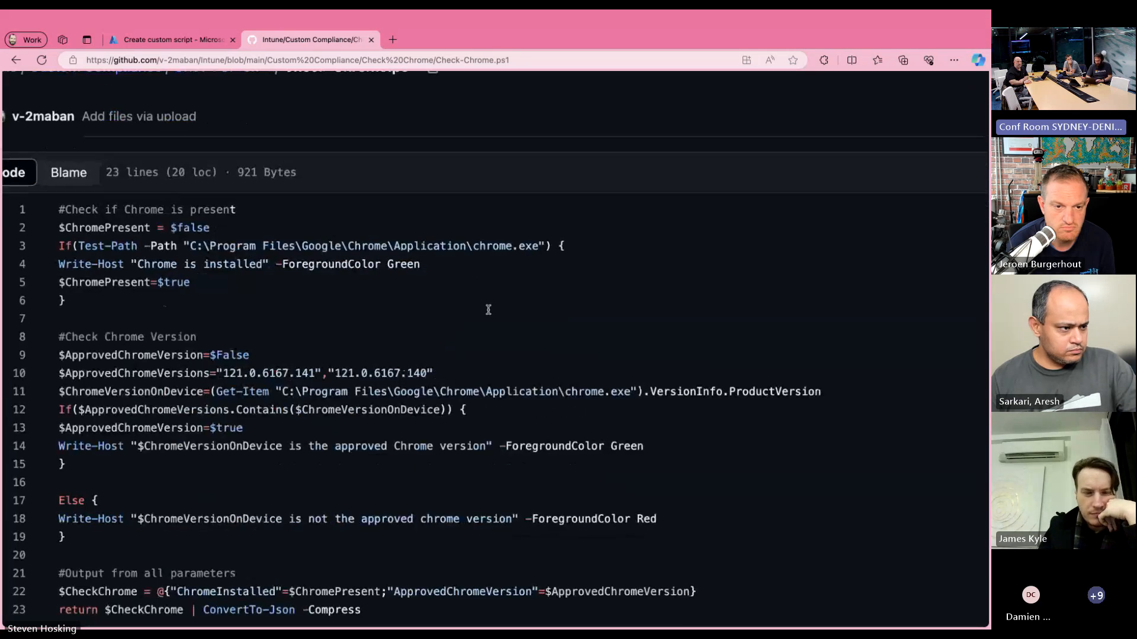
scroll(489, 310, down, 2)
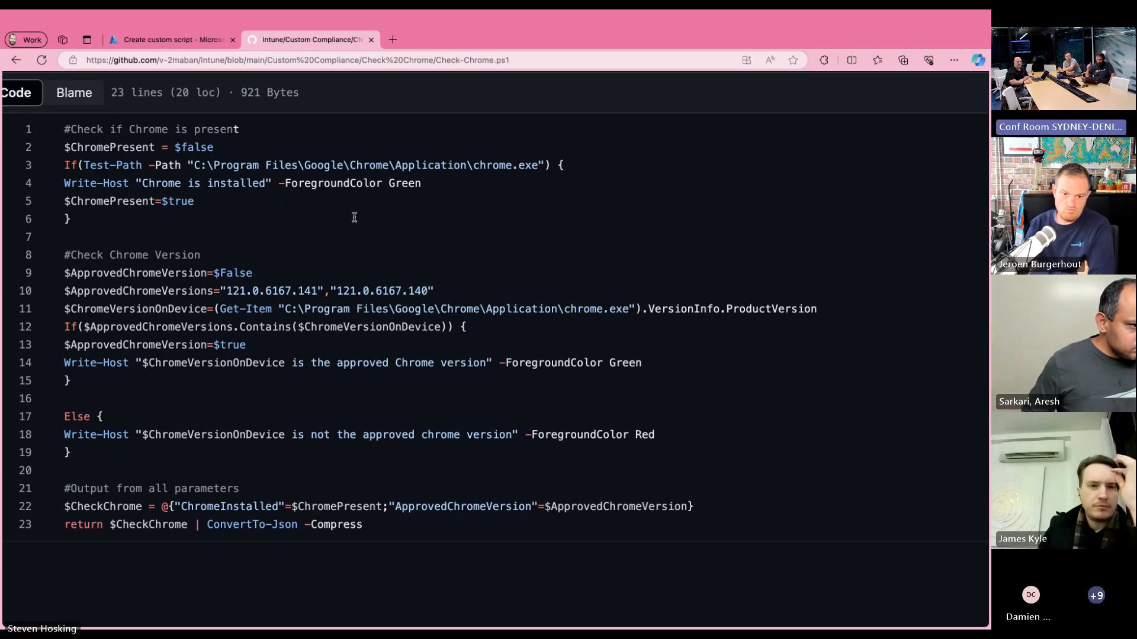
scroll(354, 217, down, 2)
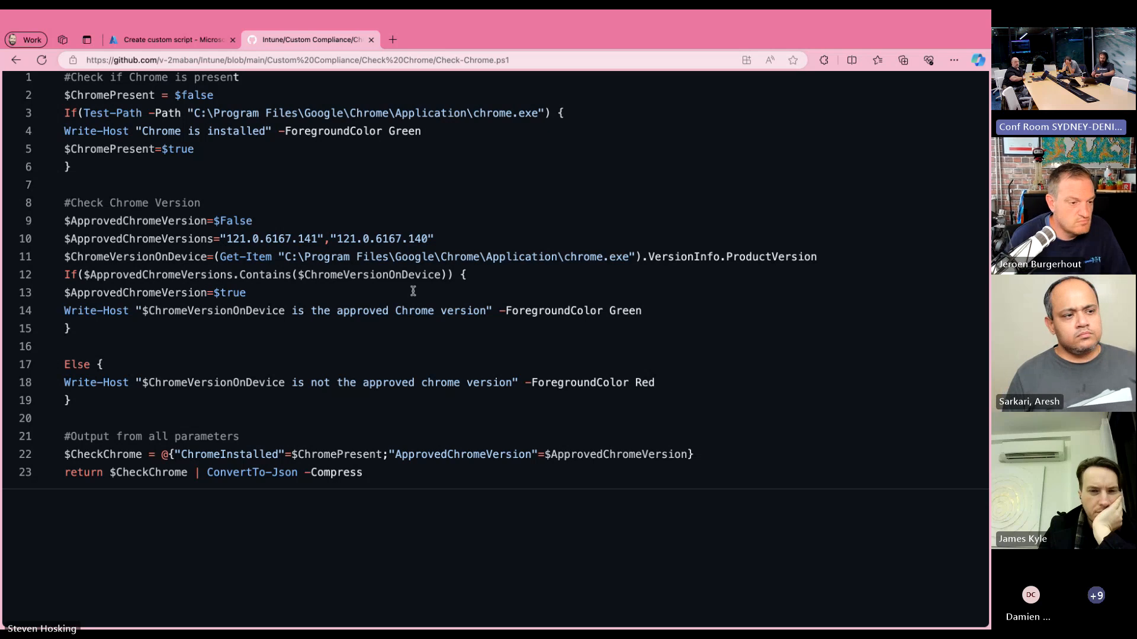
scroll(413, 290, down, 3)
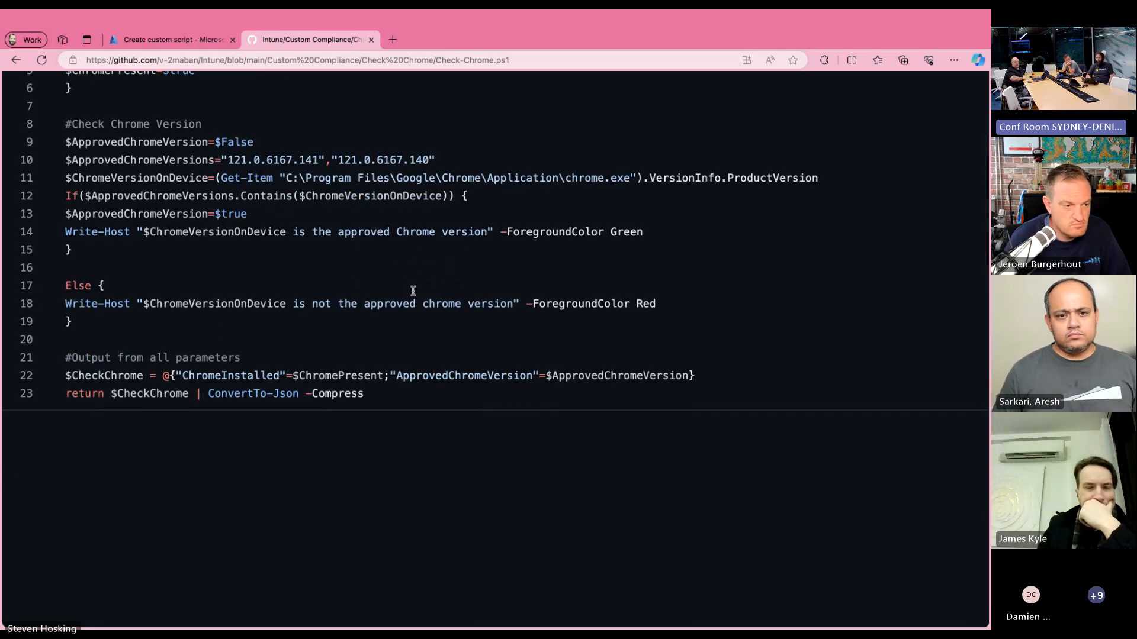
scroll(413, 291, up, 5)
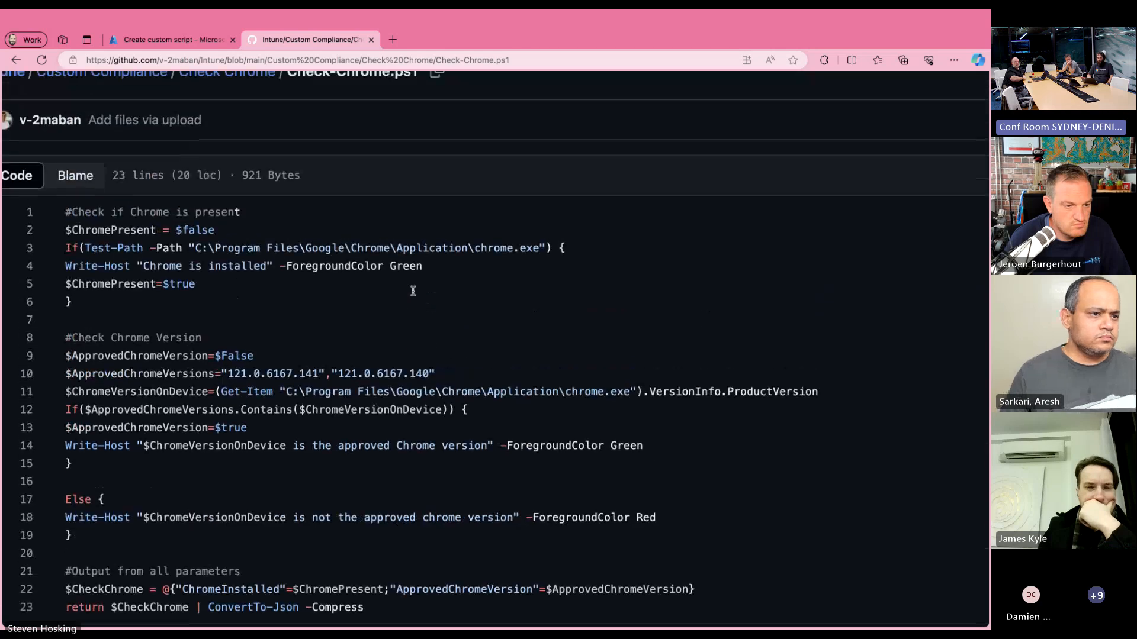
scroll(413, 291, down, 1)
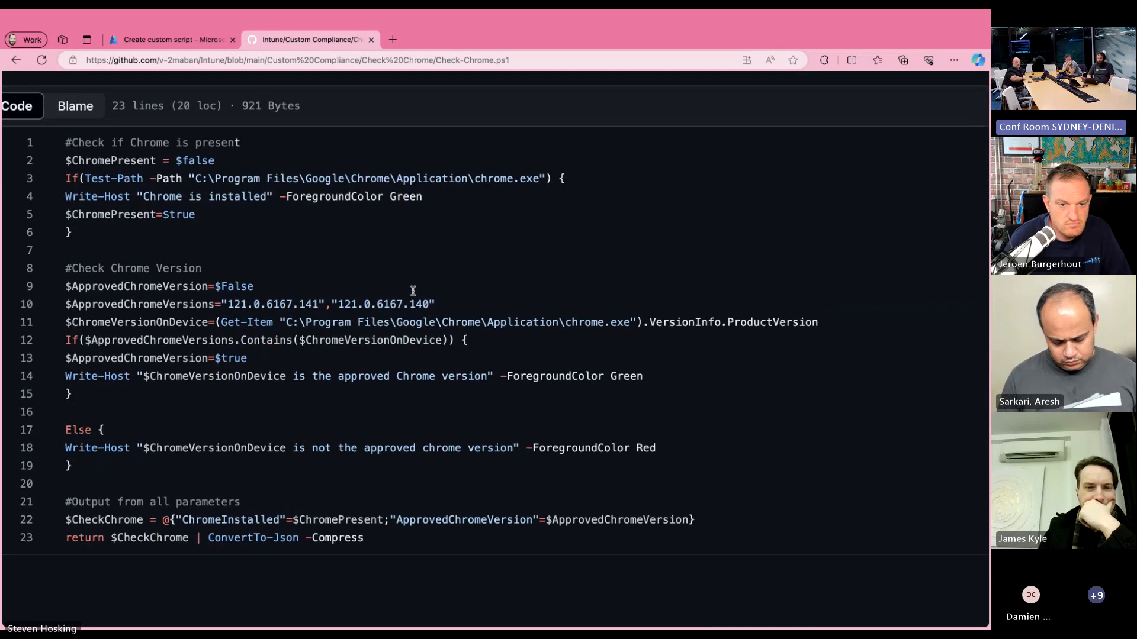
Step: Return to the custom script wizard, keep the default run options, and create the Check Chrome script
click(173, 40)
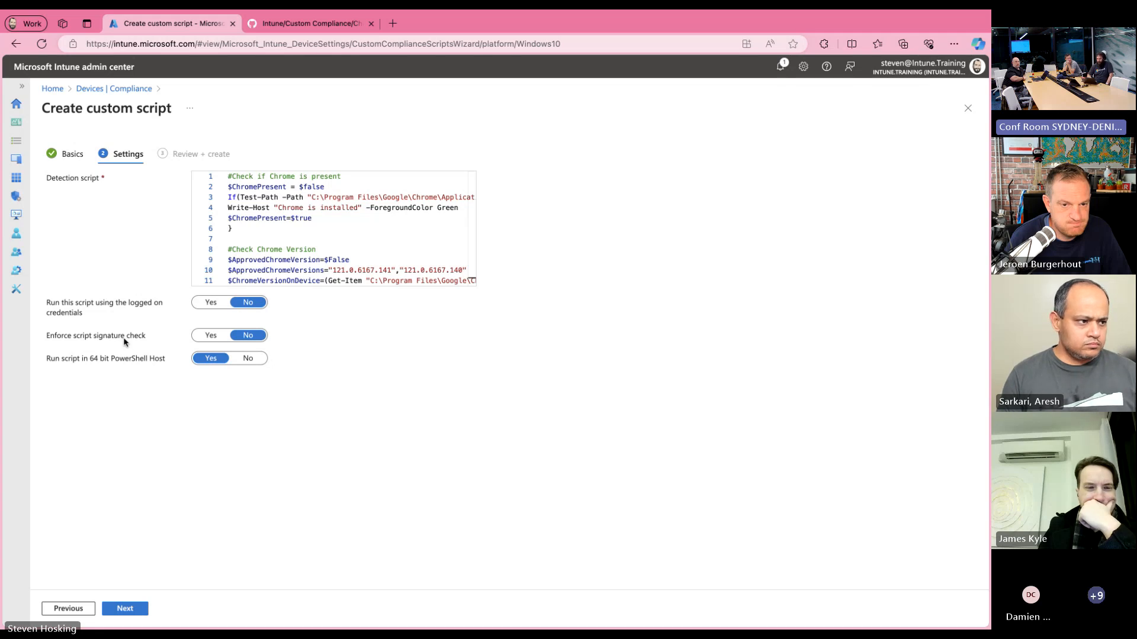
click(129, 611)
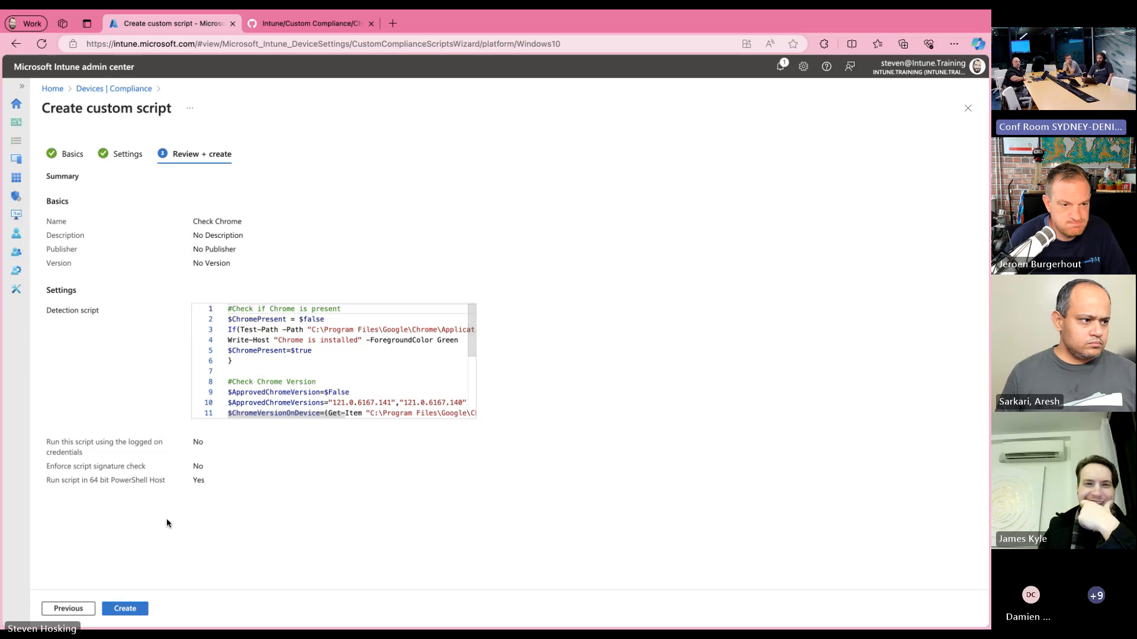
click(133, 617)
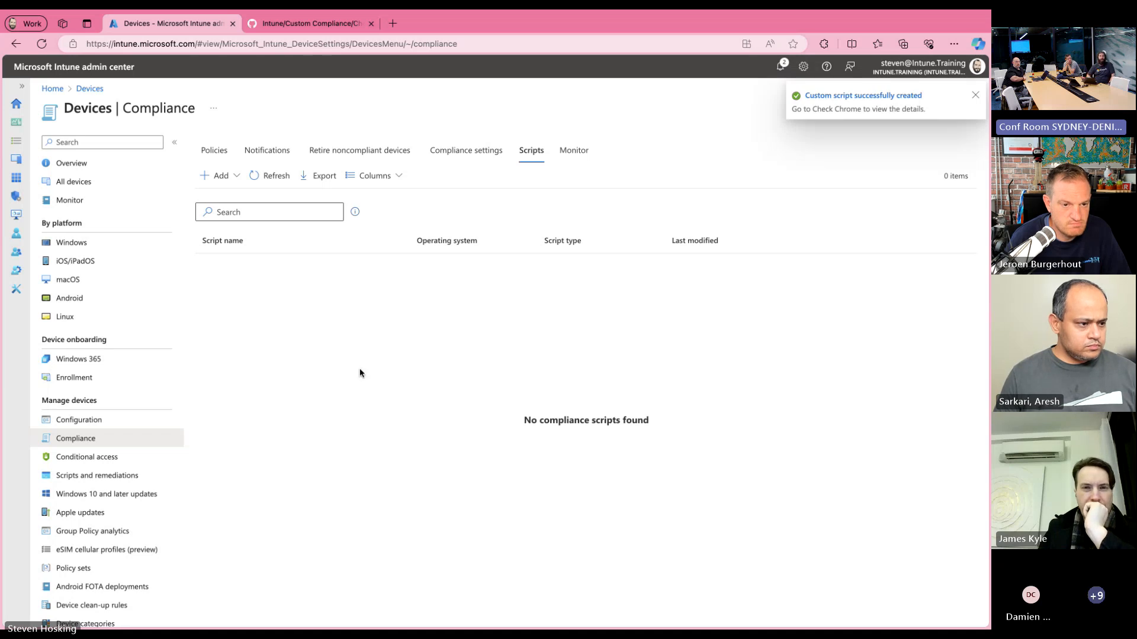
Step: Refresh the compliance scripts list several times and check the notifications for the Check Chrome script's creation
click(263, 180)
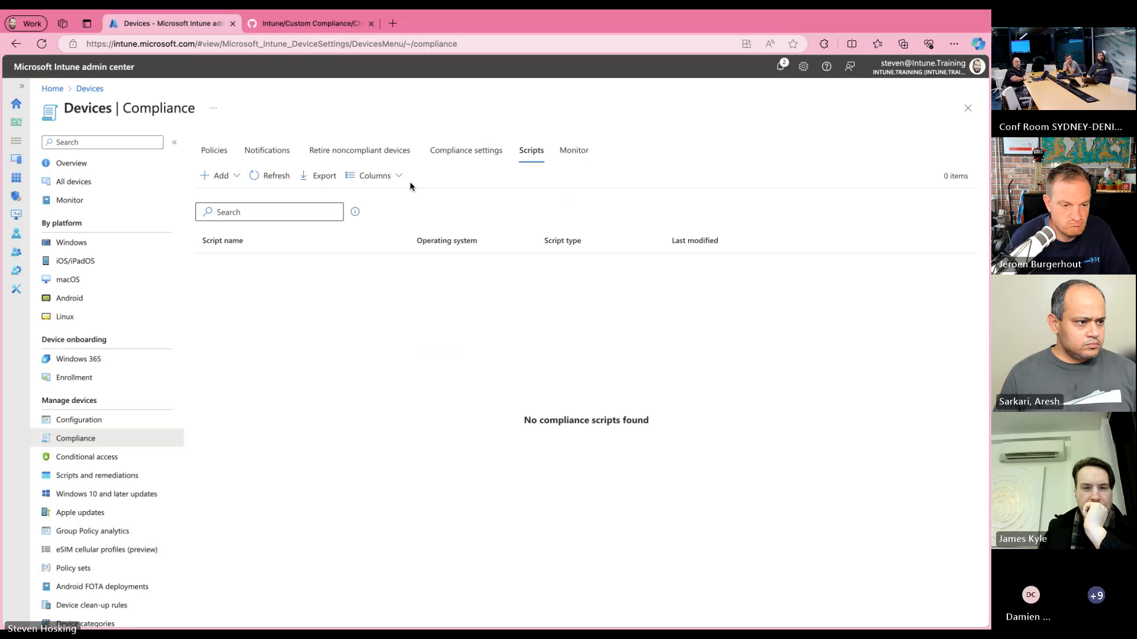
click(261, 180)
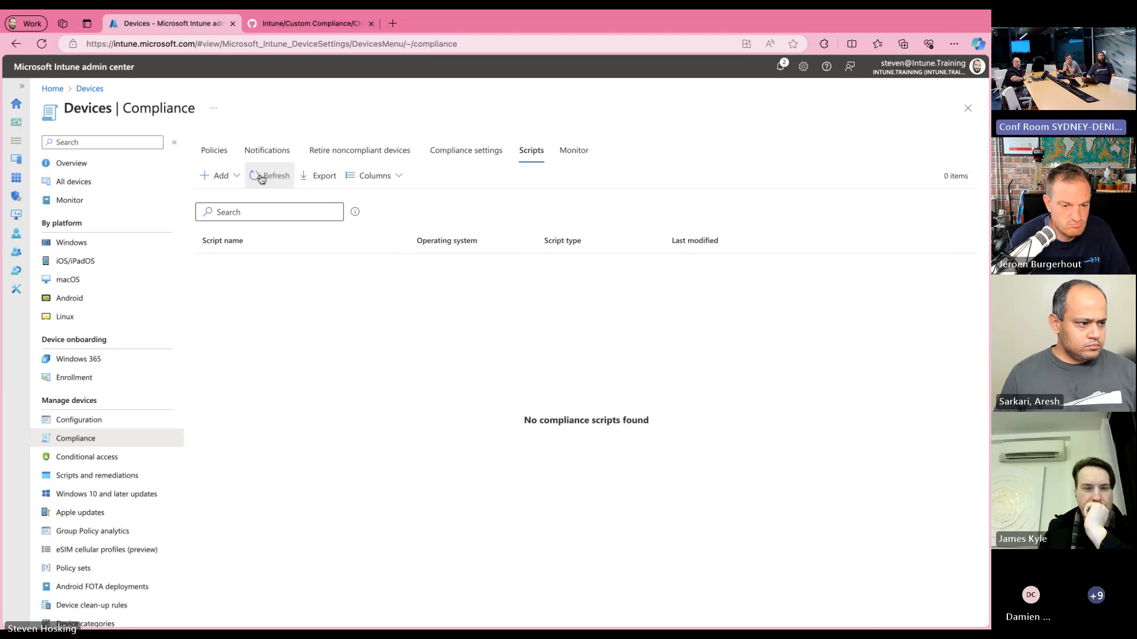
click(261, 180)
click(261, 179)
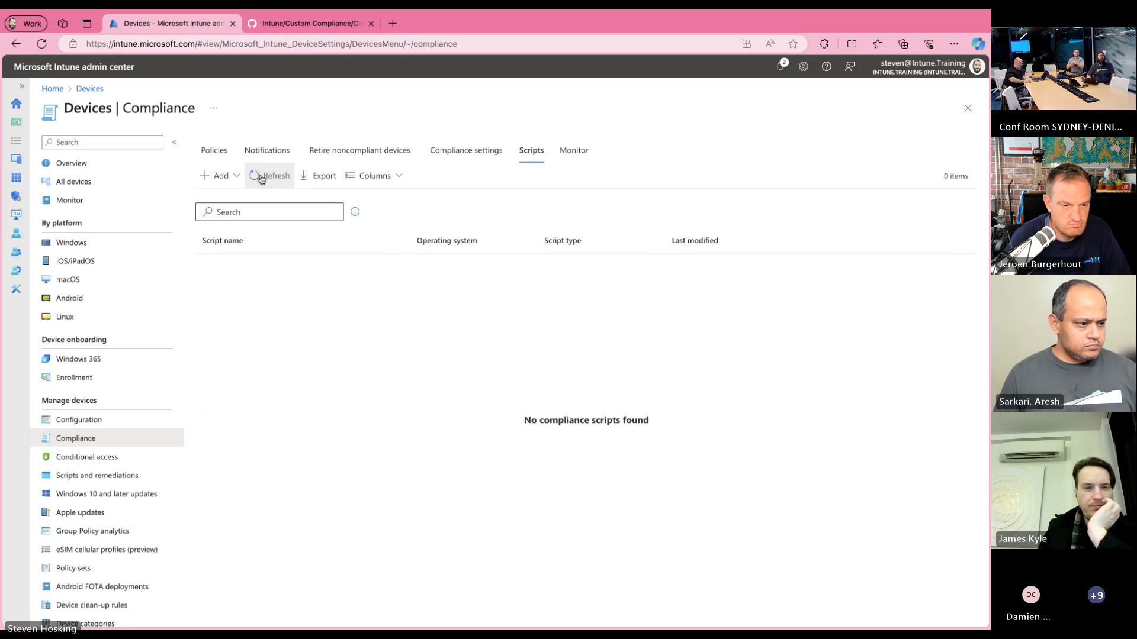
click(261, 180)
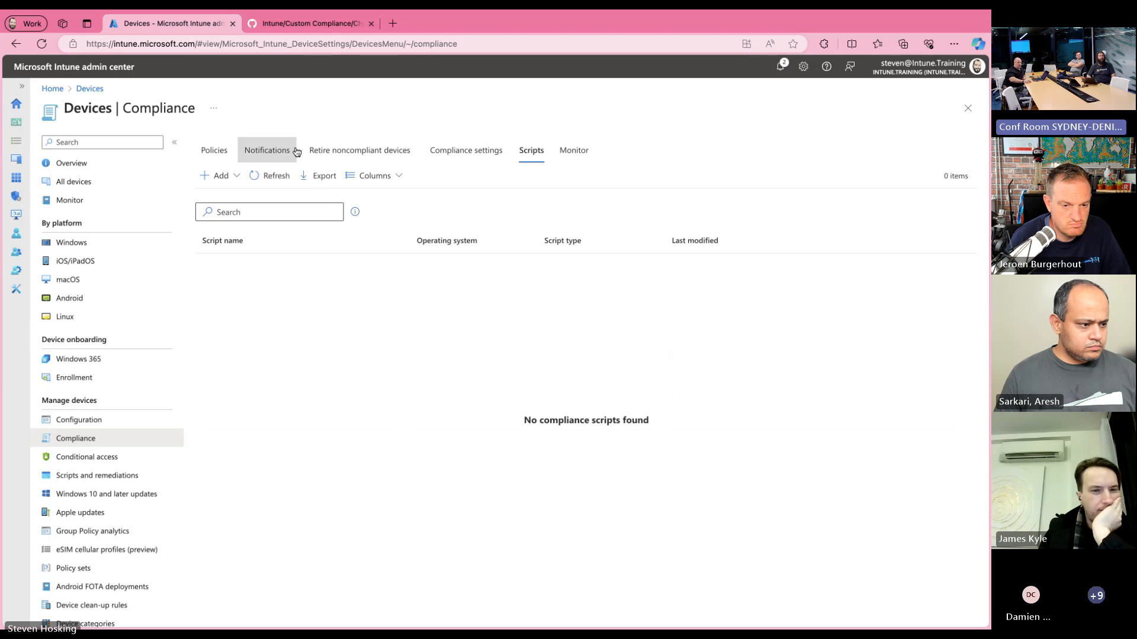
click(781, 71)
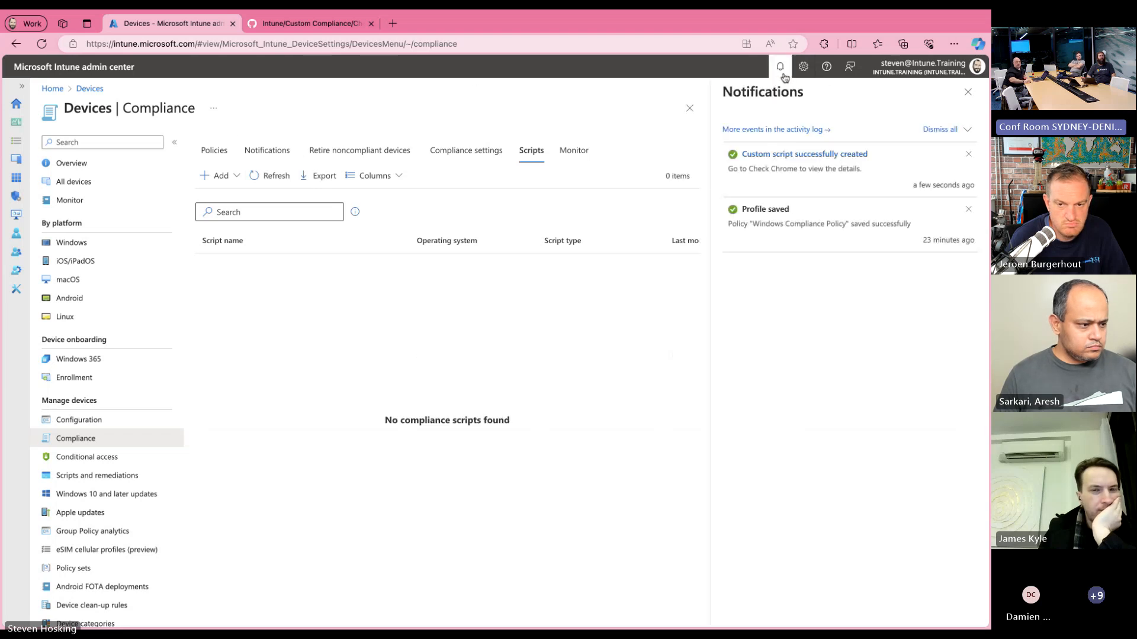
click(782, 74)
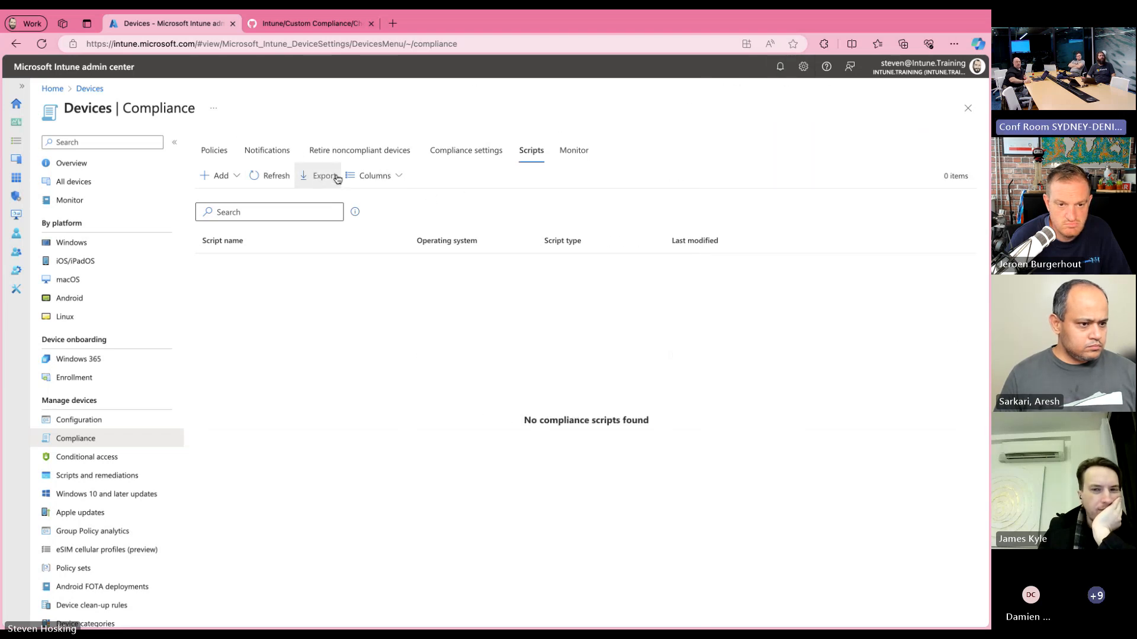
click(279, 180)
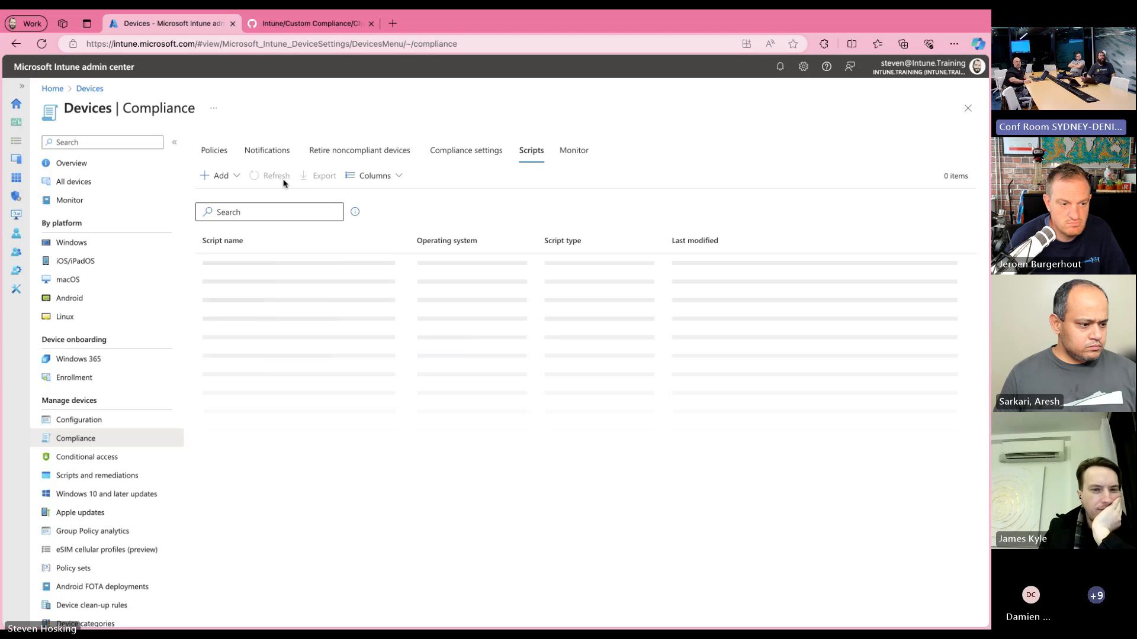
click(283, 183)
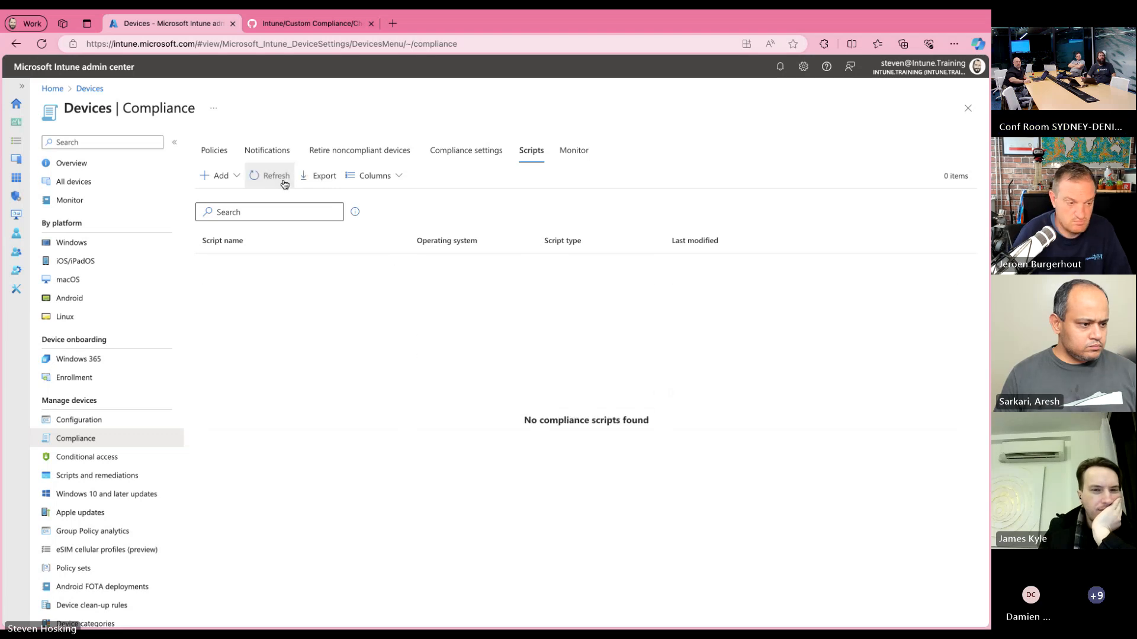
Step: Start a new compliance policy for the Windows 10 and later platform from the compliance policy list
click(224, 161)
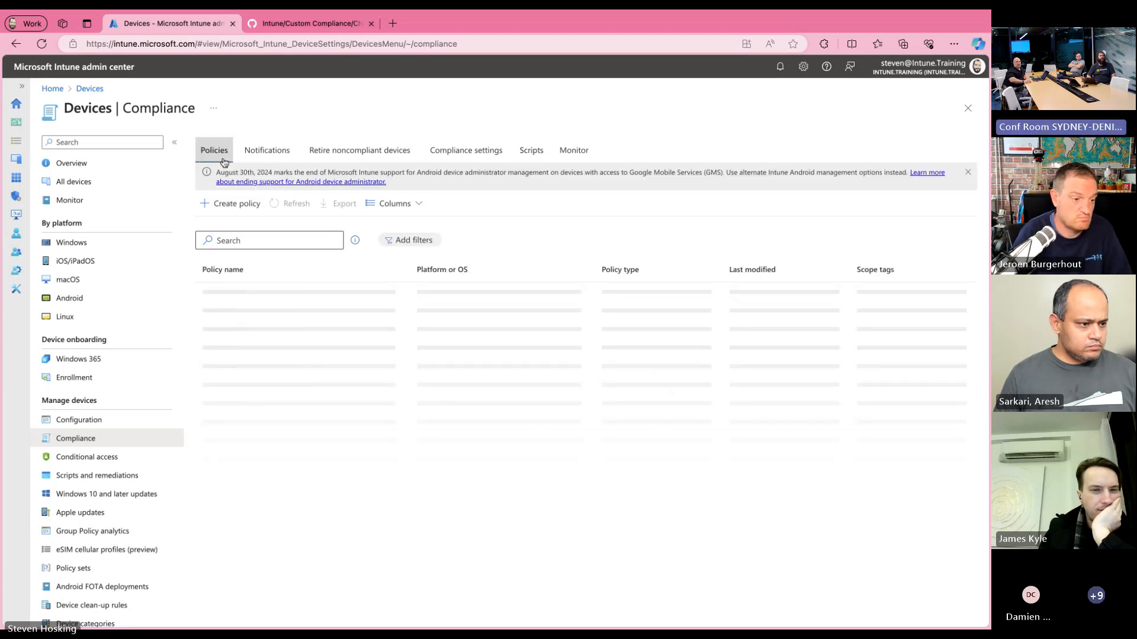
click(242, 207)
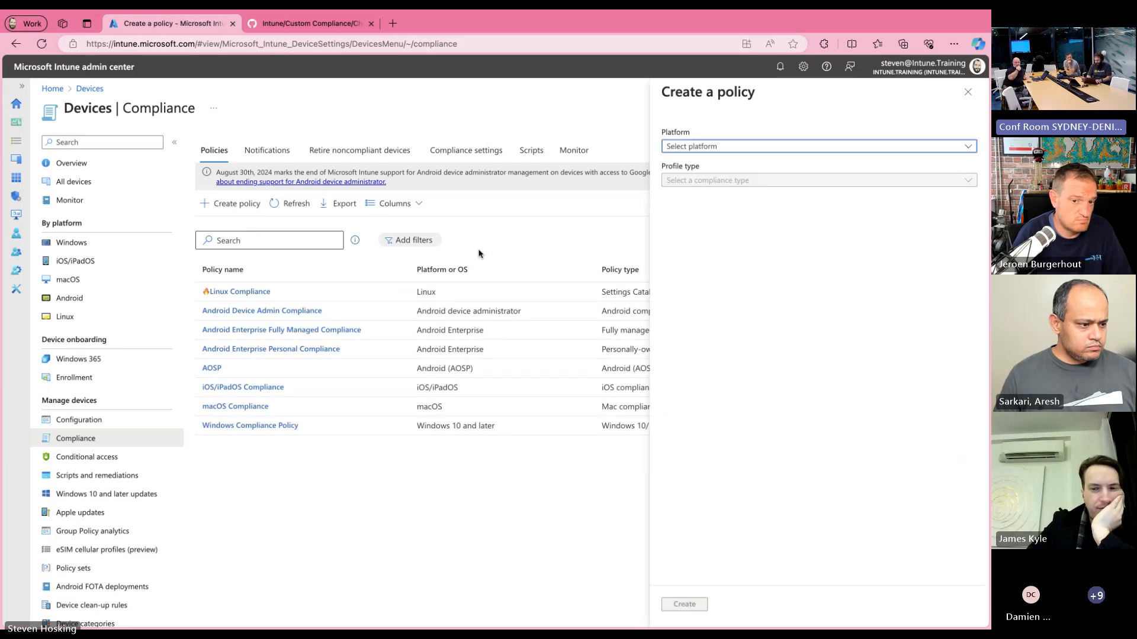
click(713, 152)
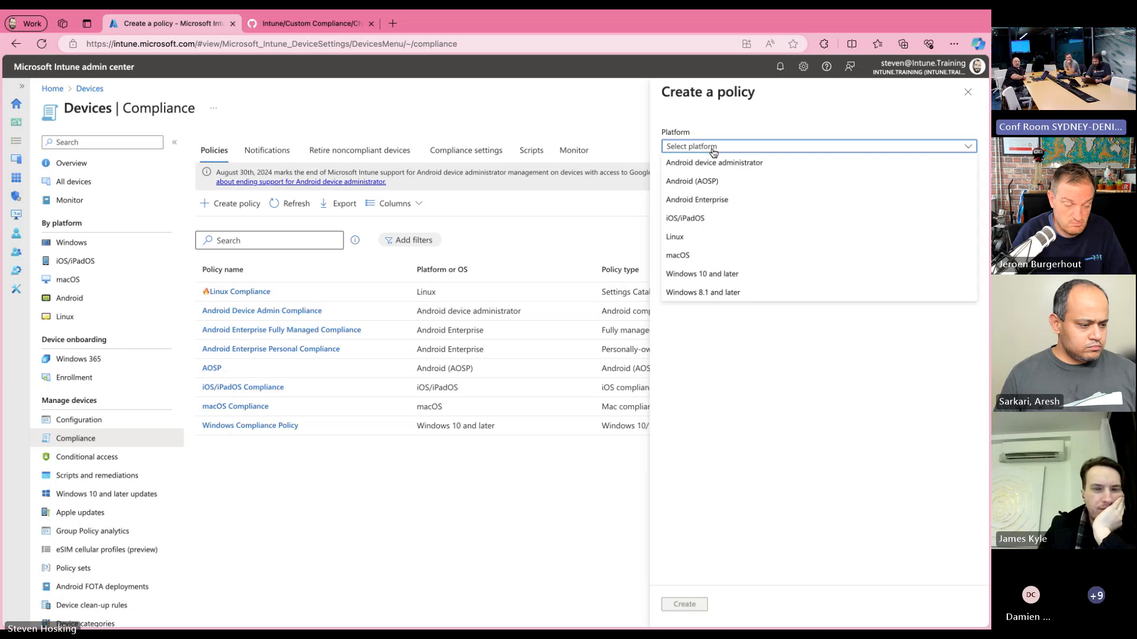
click(705, 274)
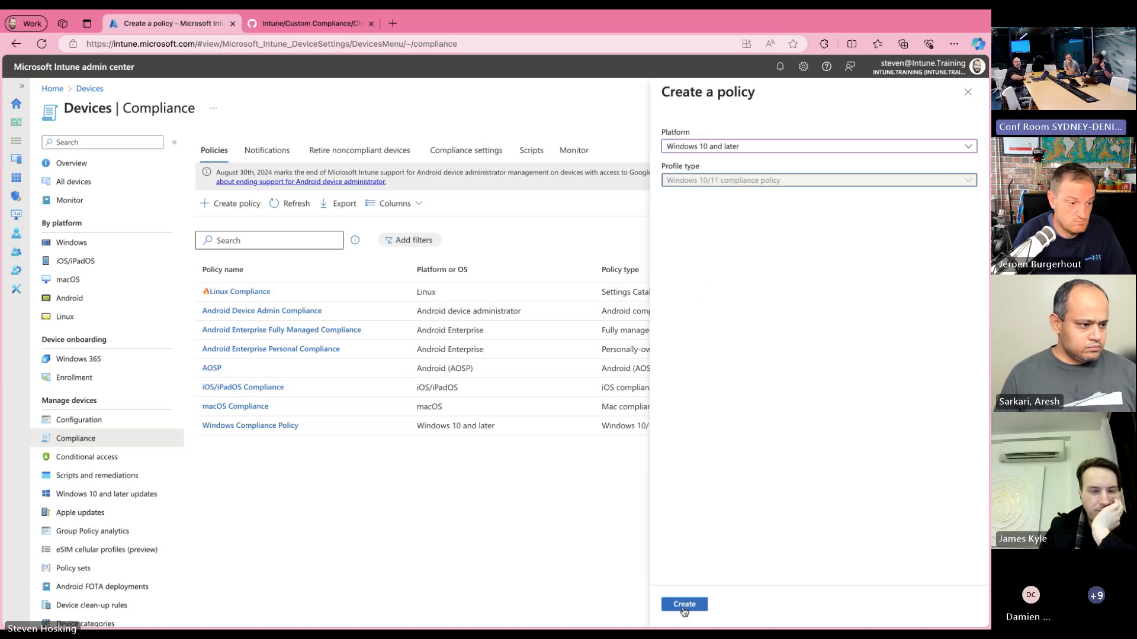
click(684, 604)
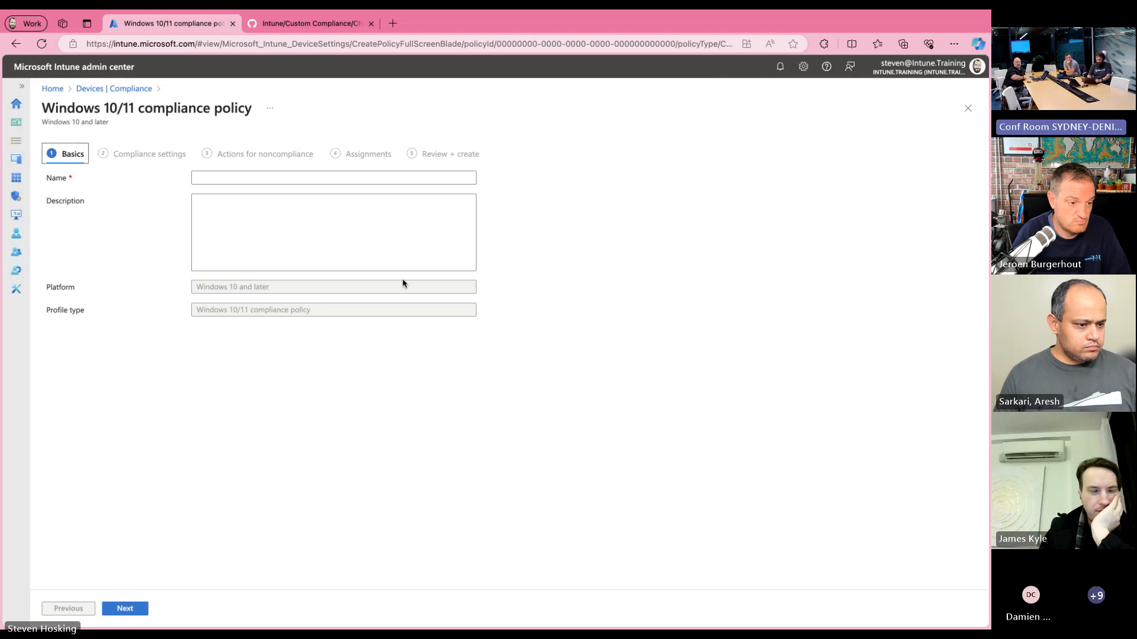
Step: Name the new compliance policy "Demo Custom Policy"
click(345, 179)
text(Denmo)
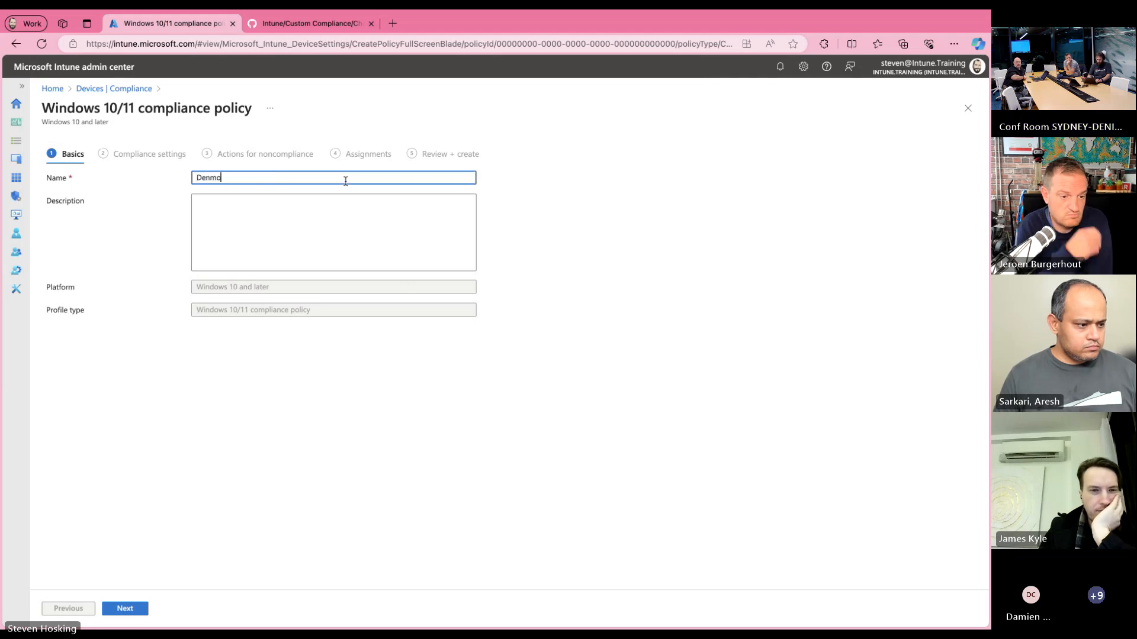
key(BackSpace)
key(BackSpace)
key(BackSpace)
text(mo Custom)
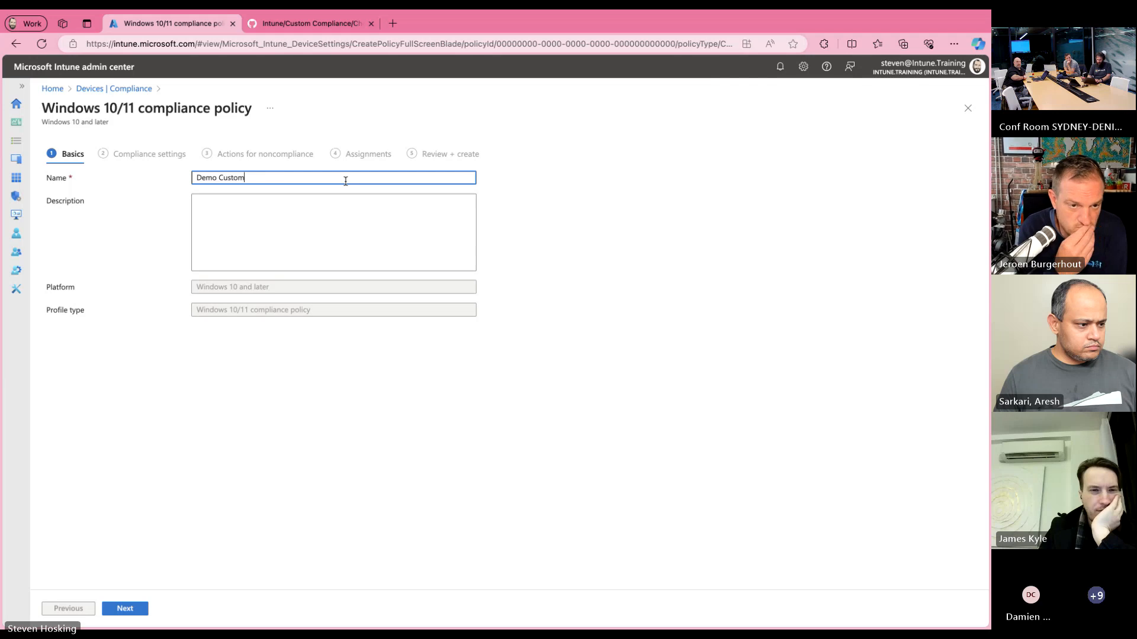
text( Policy)
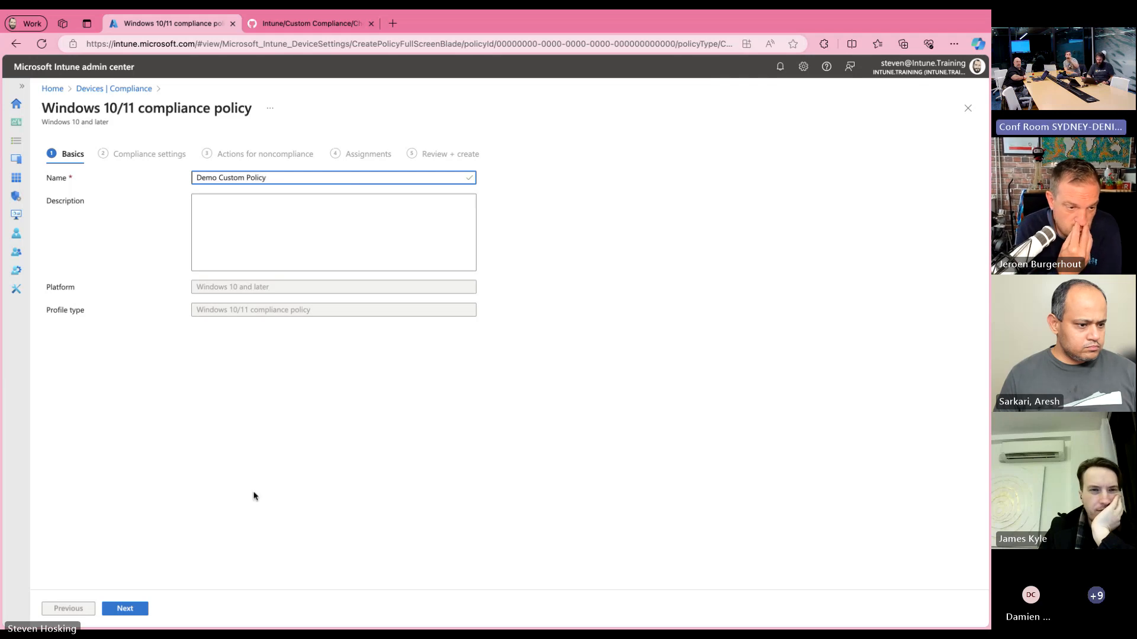
Step: Continue to the policy's compliance settings and set Custom compliance to Require
click(130, 608)
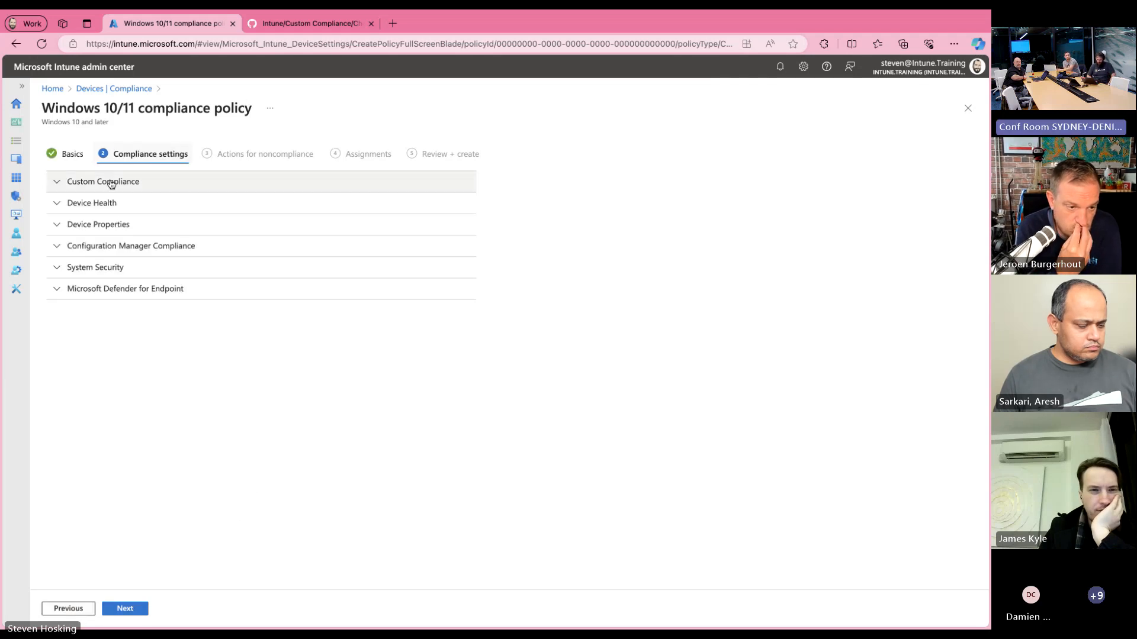
click(102, 188)
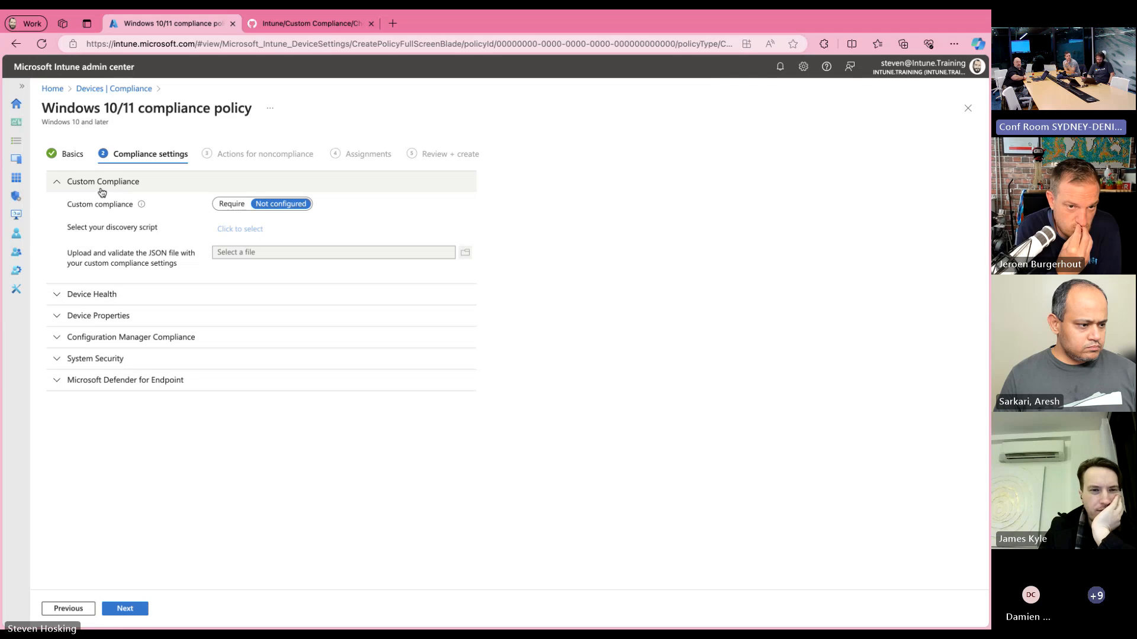
click(231, 204)
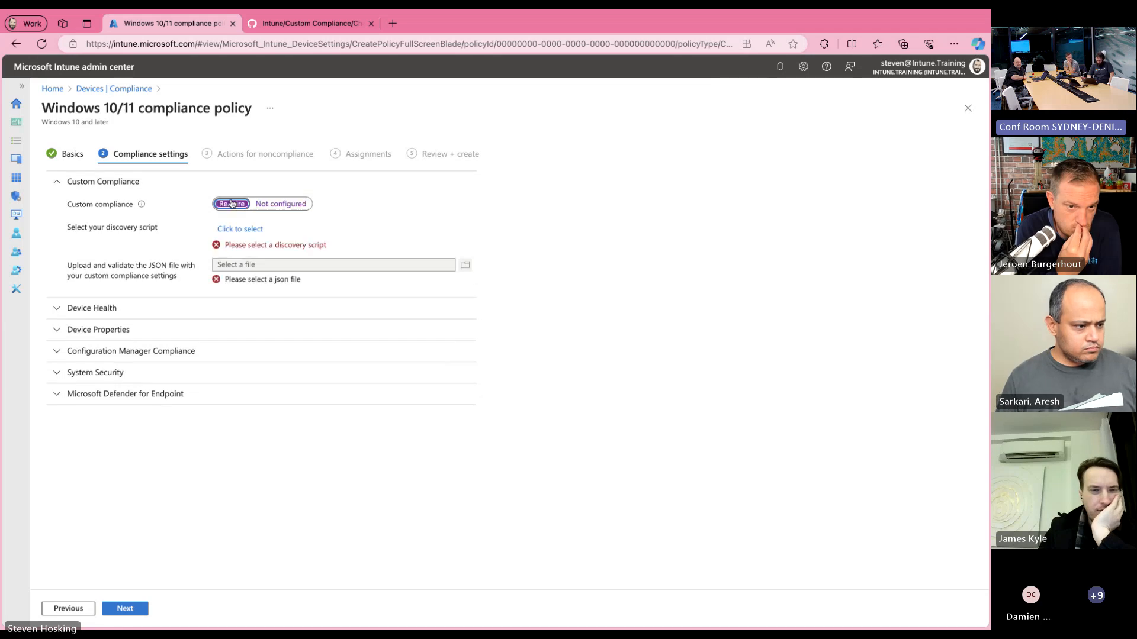
Step: Choose Check Chrome as the discovery script for the policy's custom compliance setting
click(248, 234)
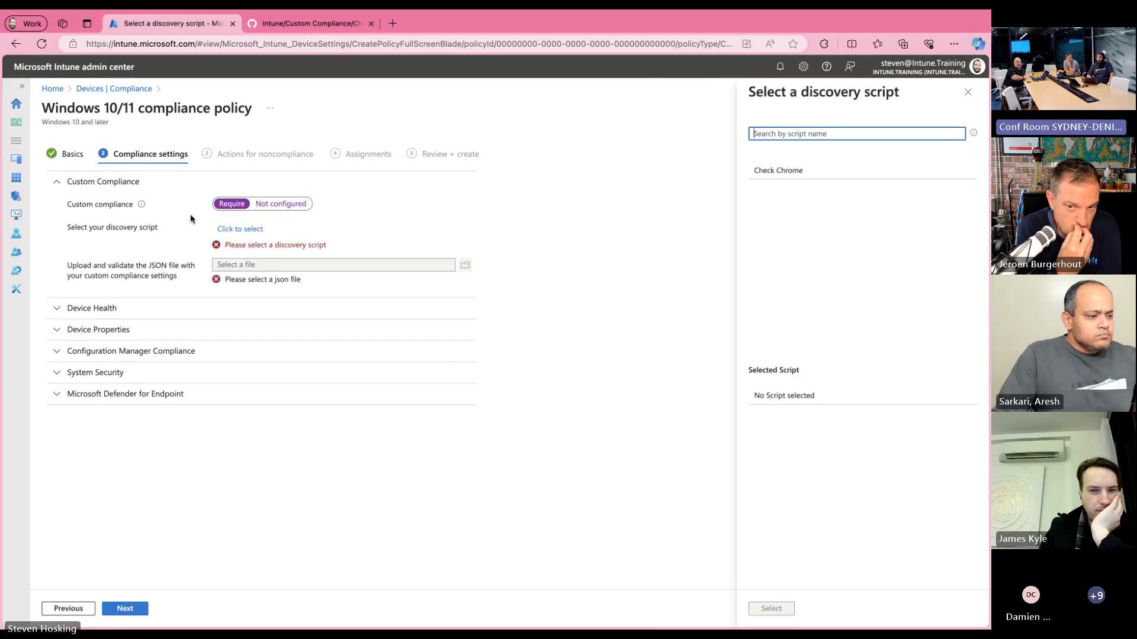
click(760, 172)
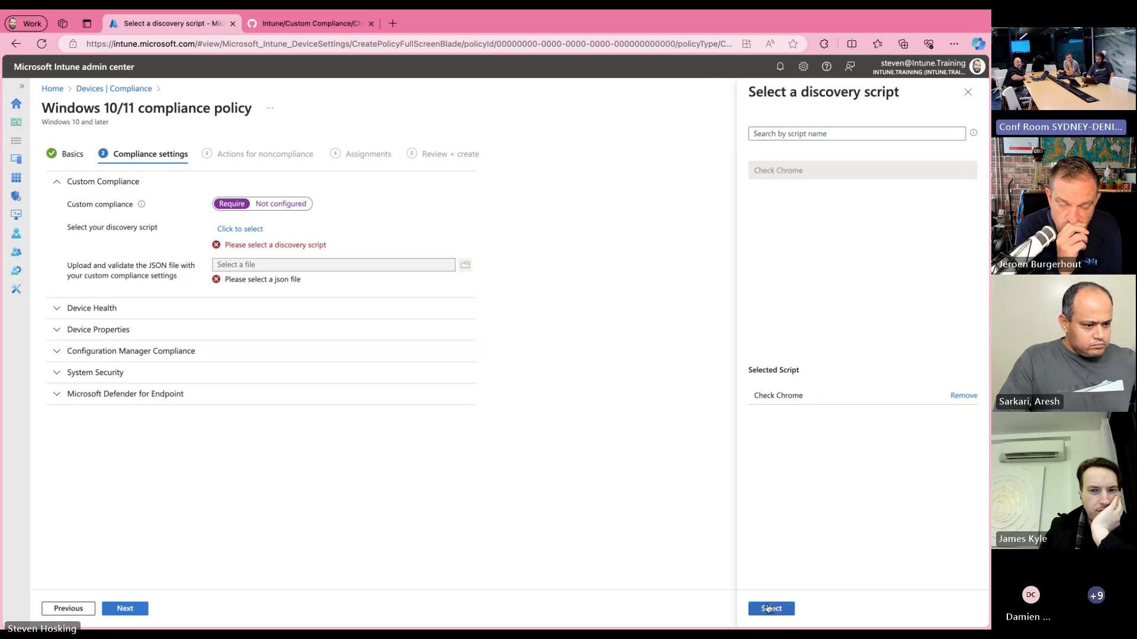
click(770, 608)
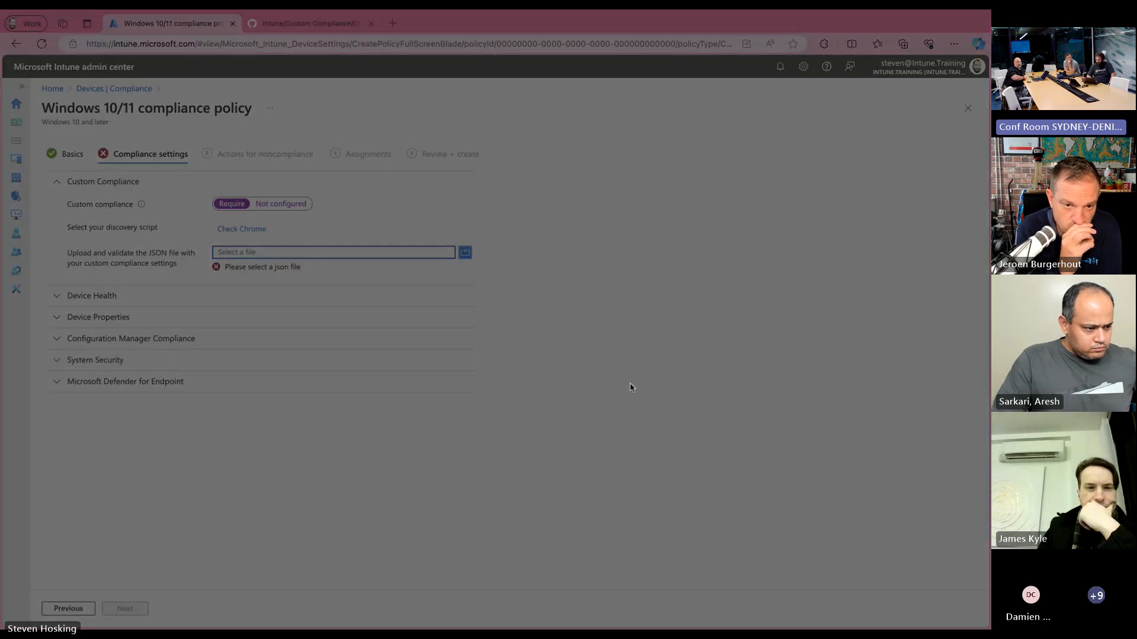
click(647, 435)
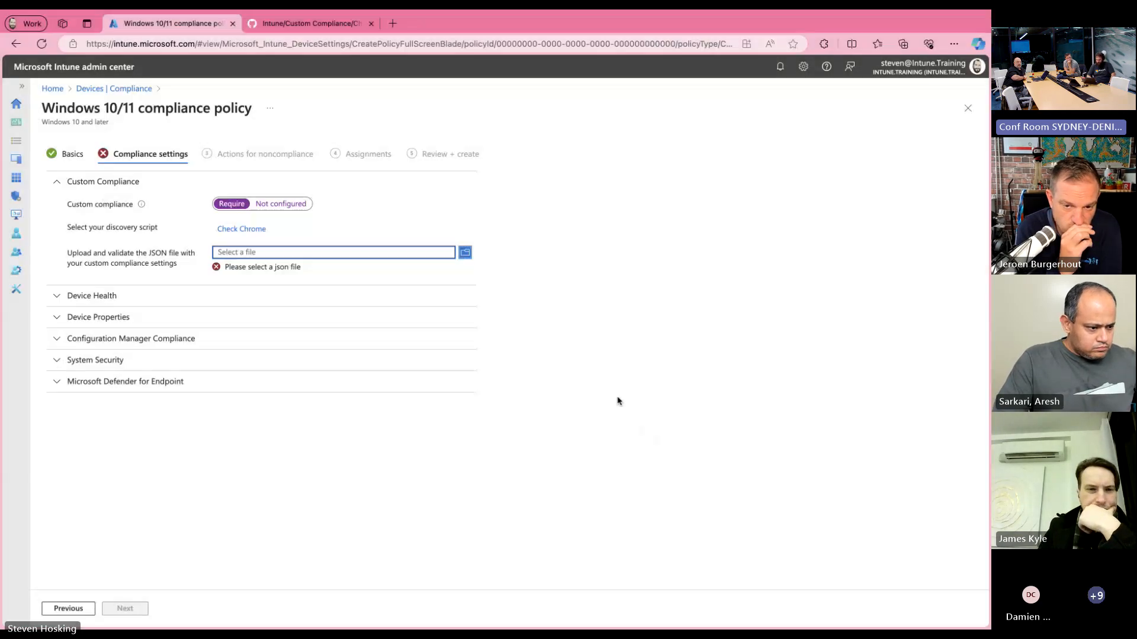
Step: Switch to the GitHub repository and examine the rules in Check-Chromejson.json, highlighting the ChromeInstalled rule block
click(313, 30)
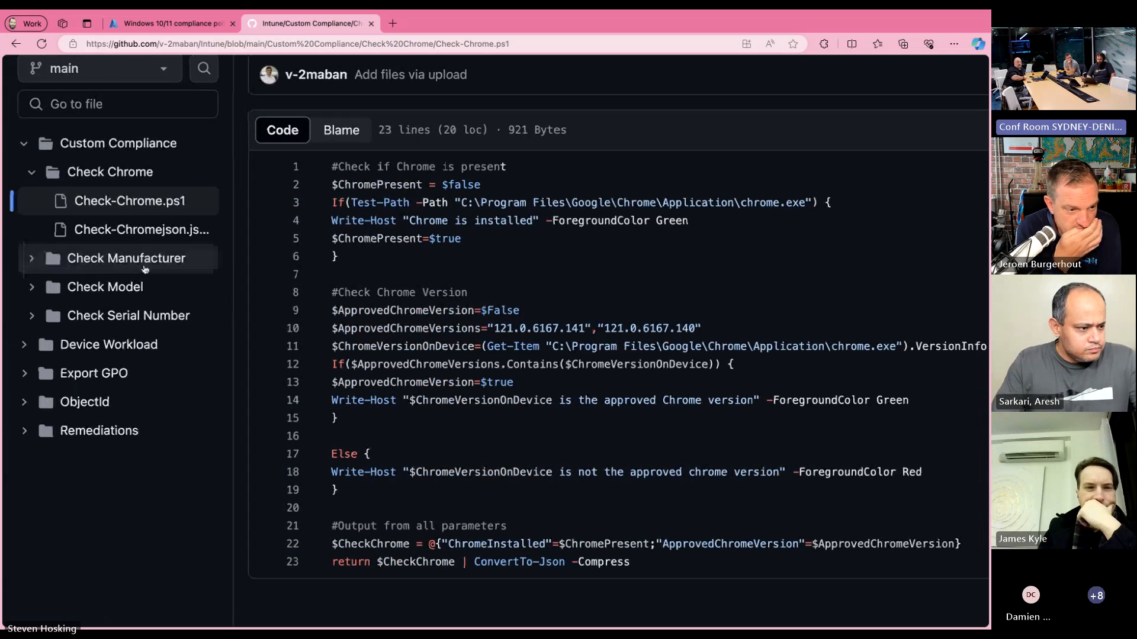
click(140, 235)
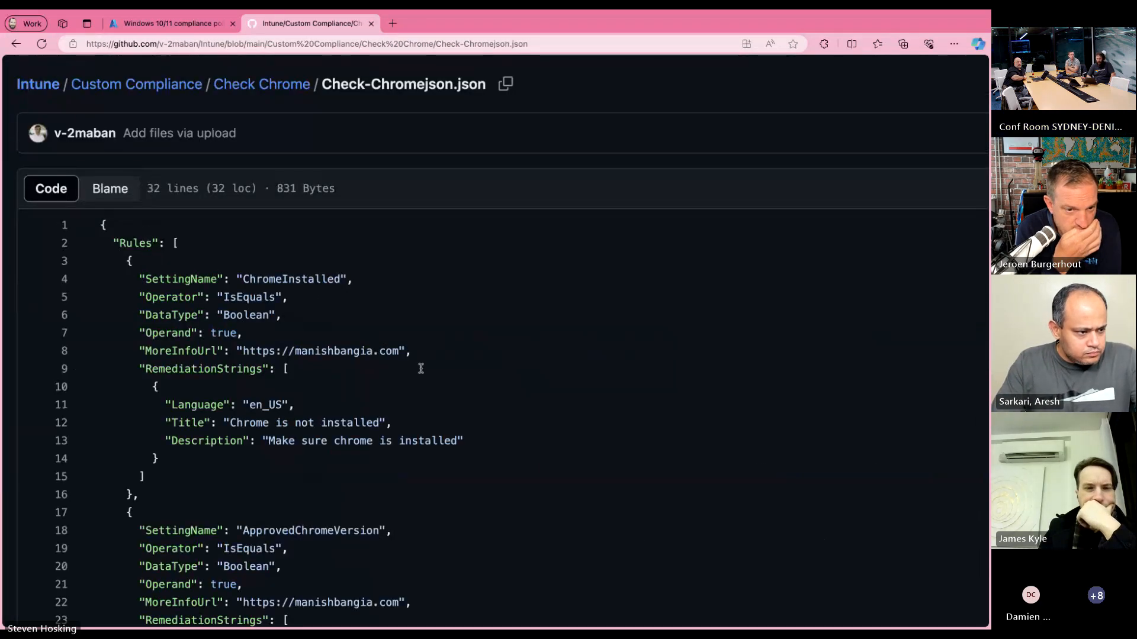
scroll(421, 368, down, 1)
scroll(421, 368, down, 2)
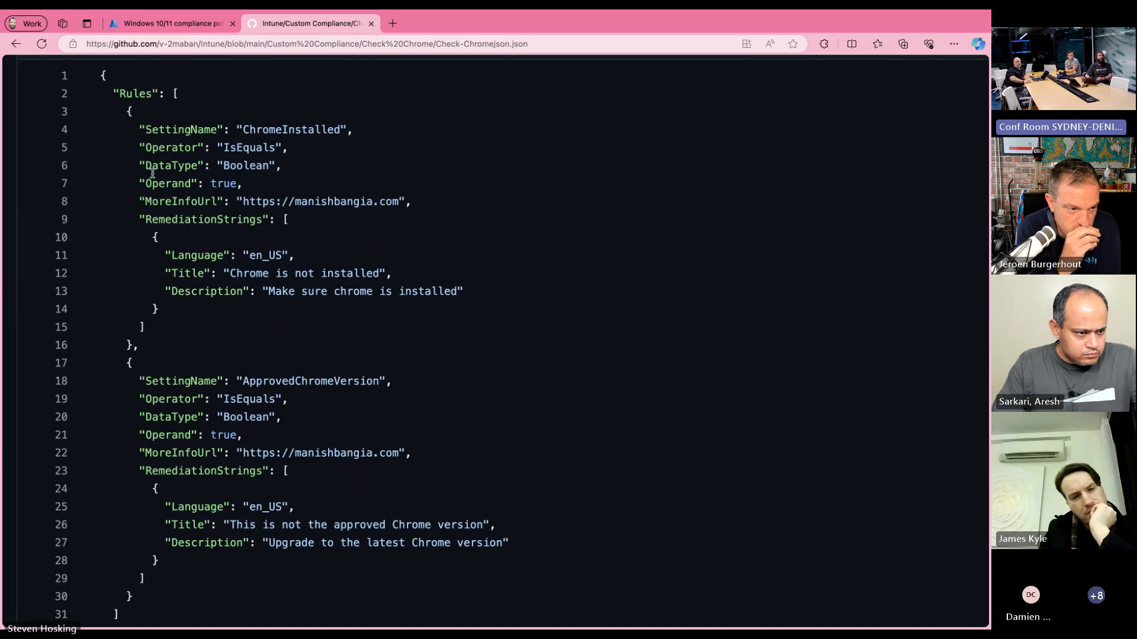
drag(133, 113, 129, 345)
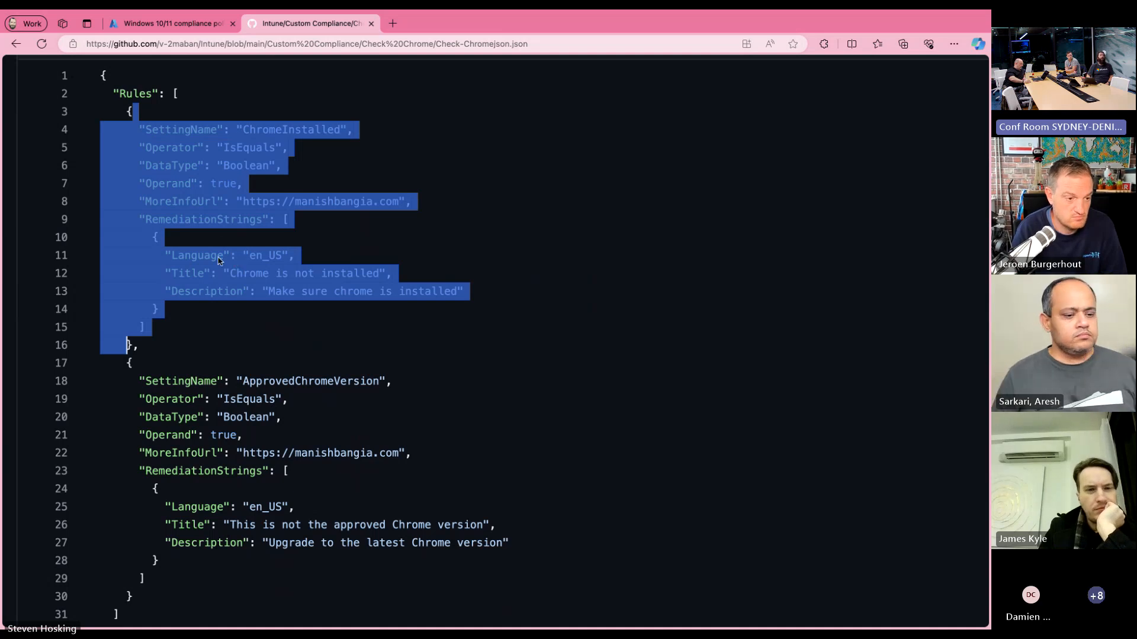
click(198, 261)
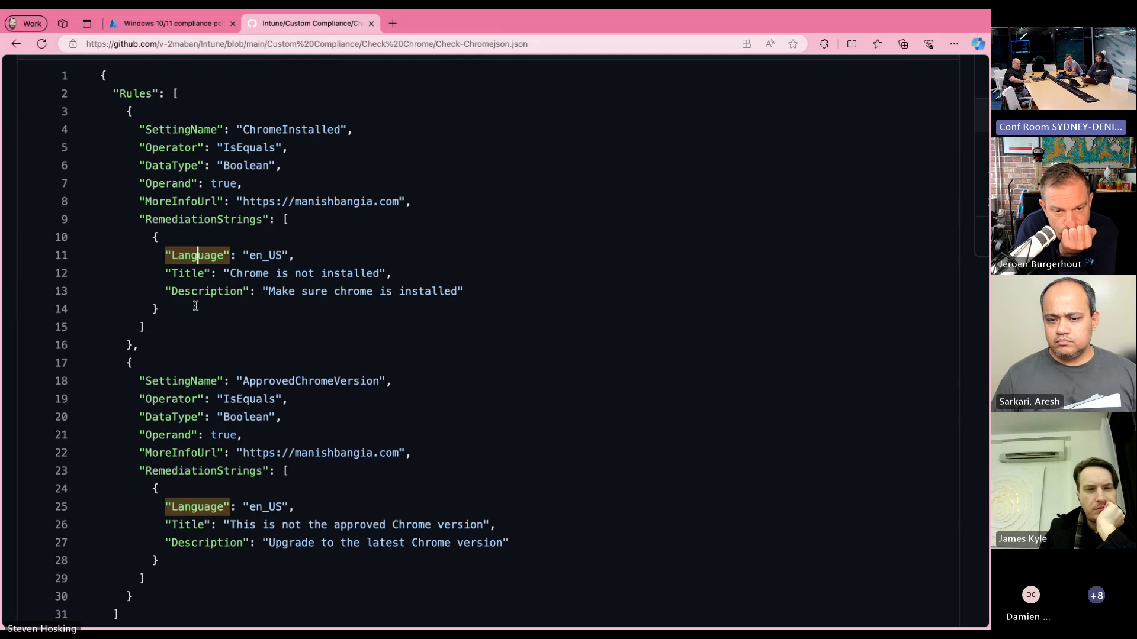
scroll(195, 305, down, 3)
scroll(195, 305, up, 4)
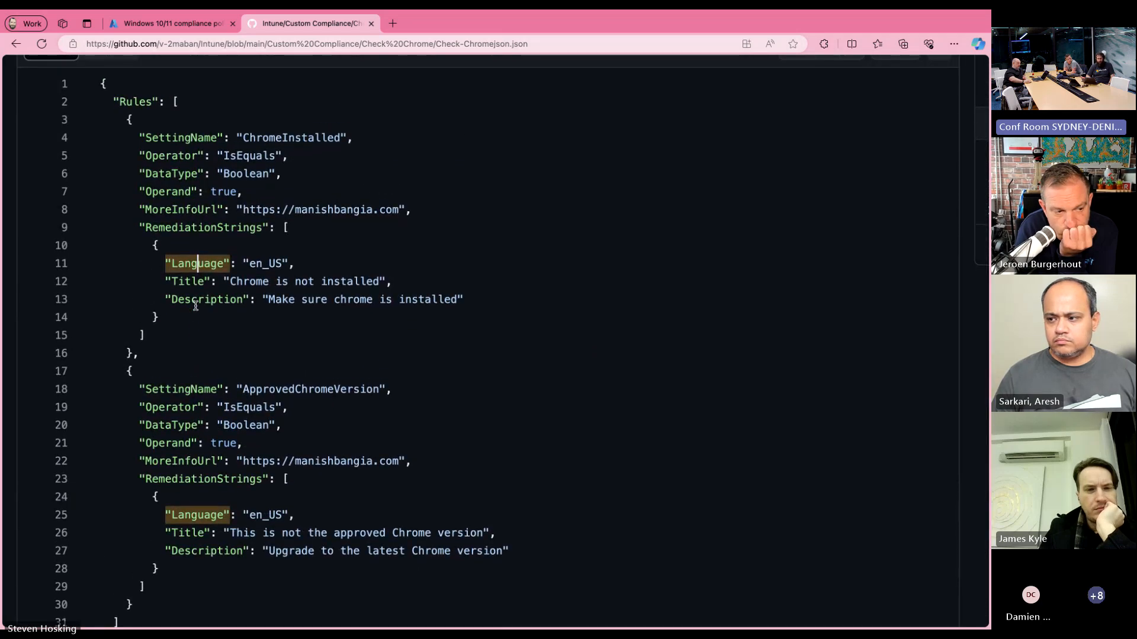
Step: Switch back to the Intune policy, upload Check-Chromejson.json as the custom compliance settings file and review its rules
click(177, 25)
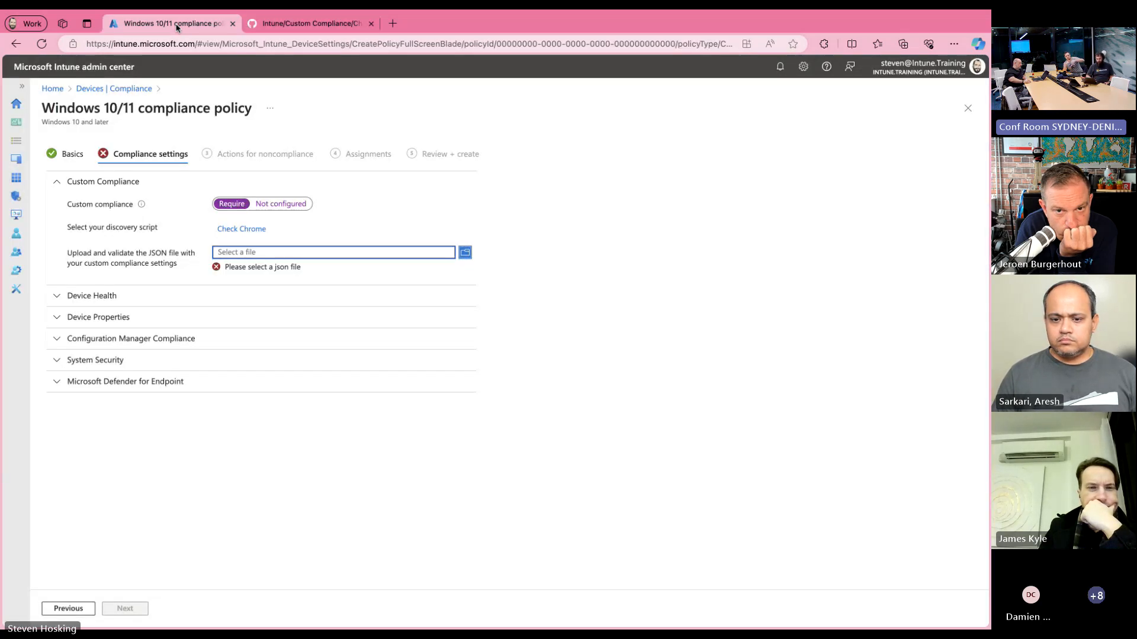
click(466, 254)
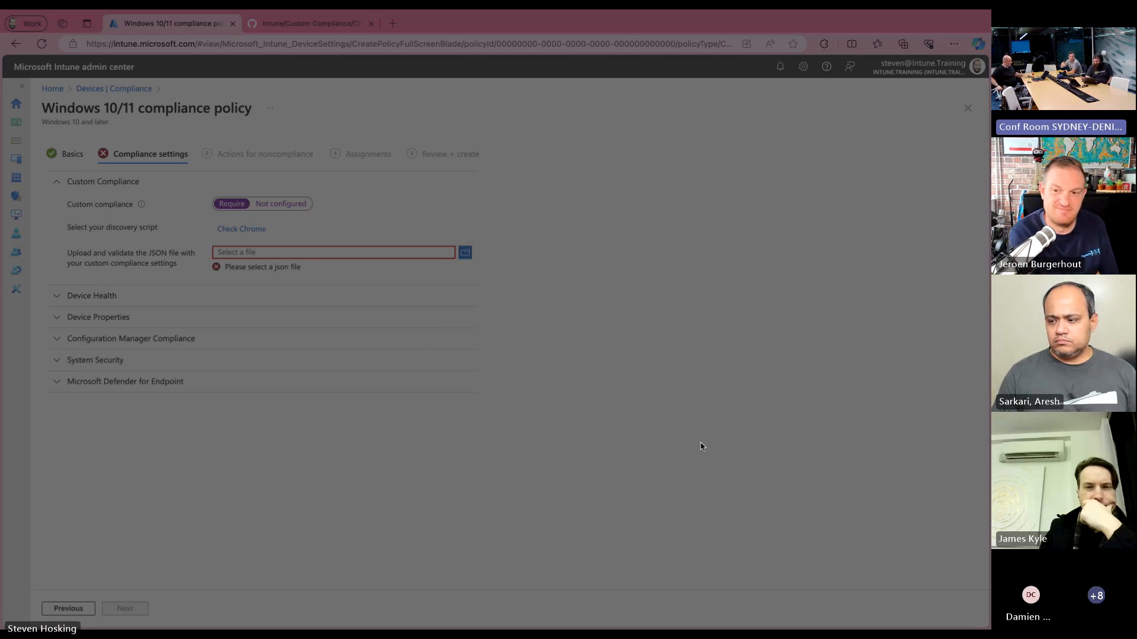
click(691, 430)
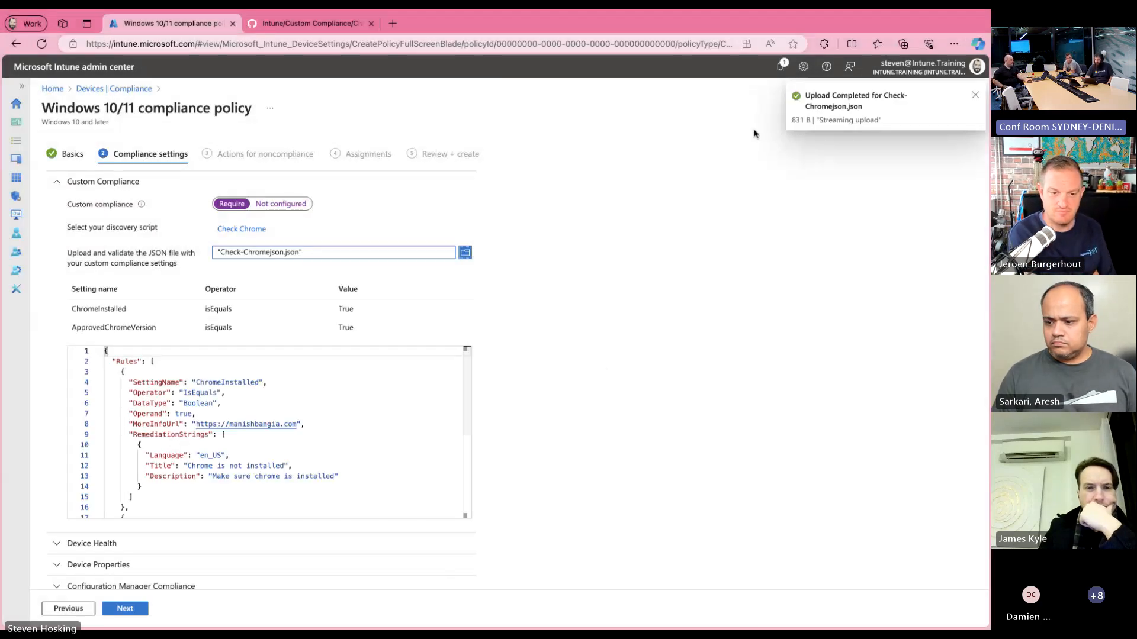
scroll(390, 417, down, 5)
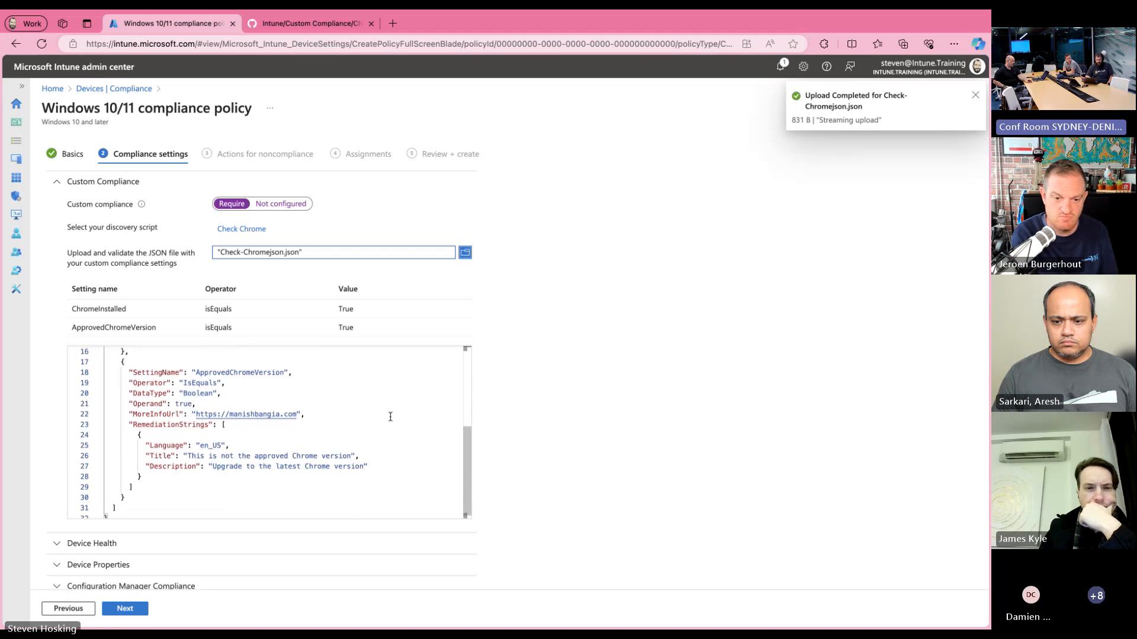
scroll(390, 417, up, 5)
click(385, 421)
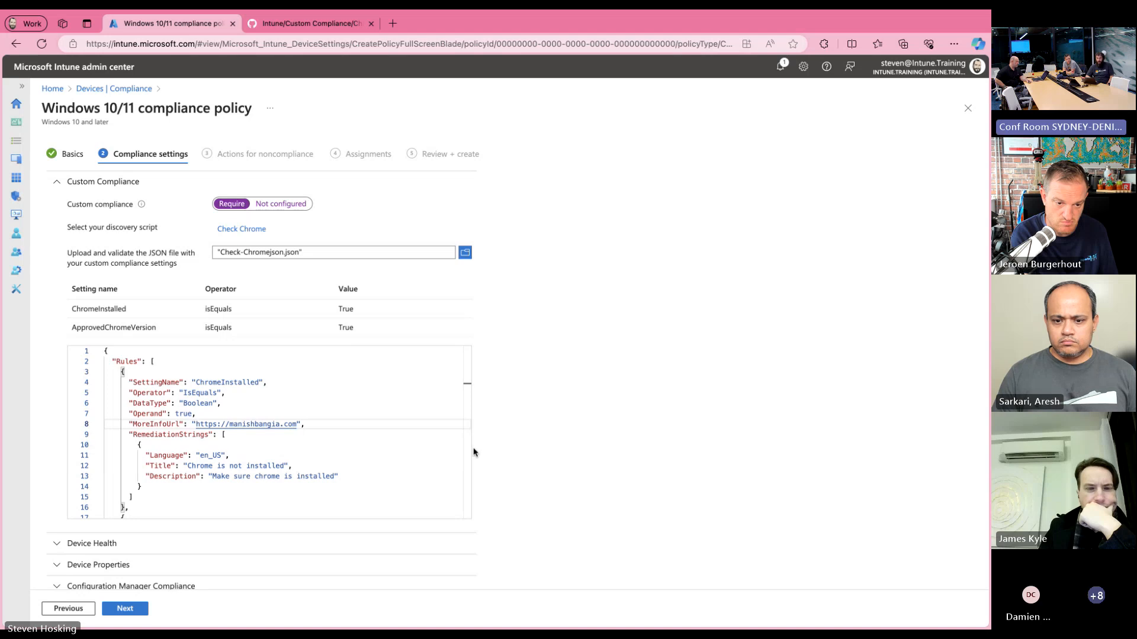
scroll(411, 492, down, 3)
scroll(412, 492, up, 3)
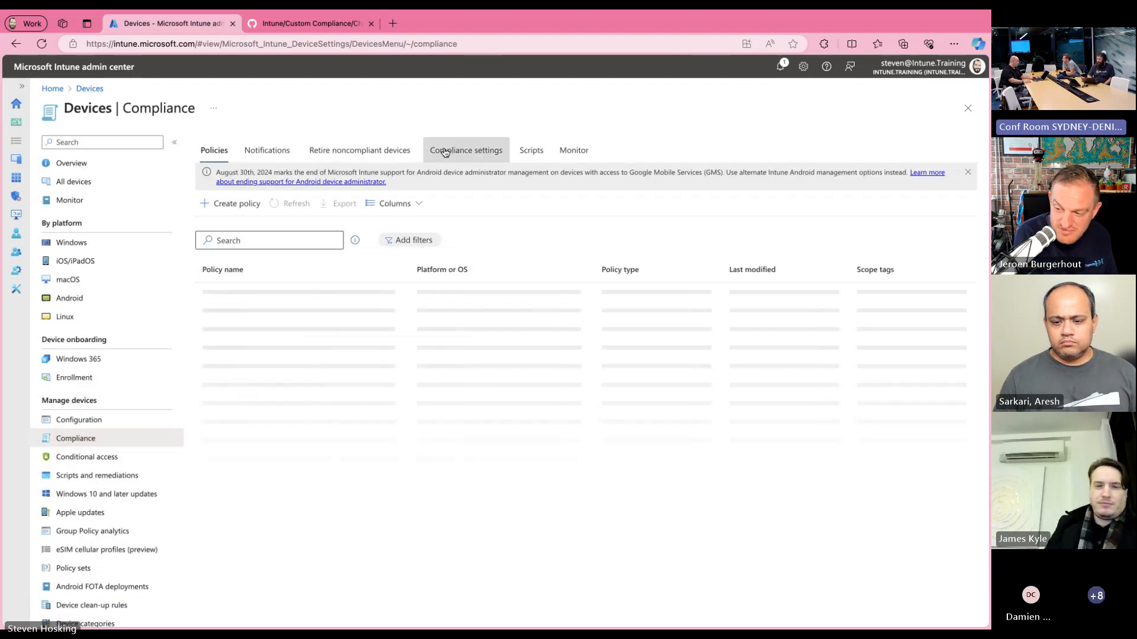
Step: Refresh the compliance scripts list, open the Check Chrome script and examine its detection script and settings
click(531, 152)
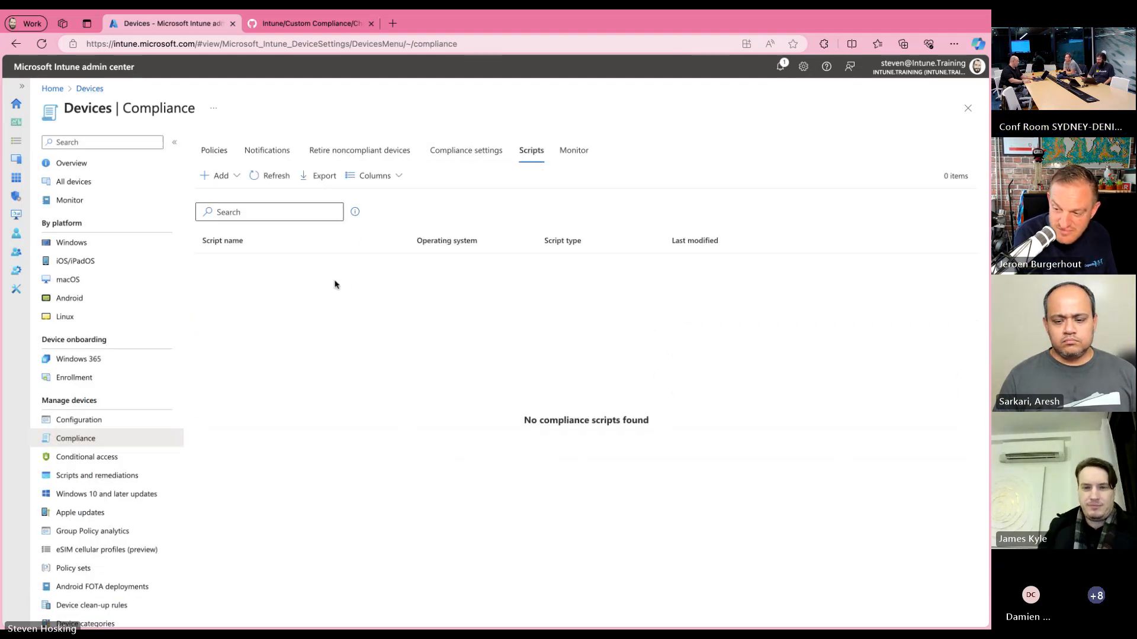
click(261, 176)
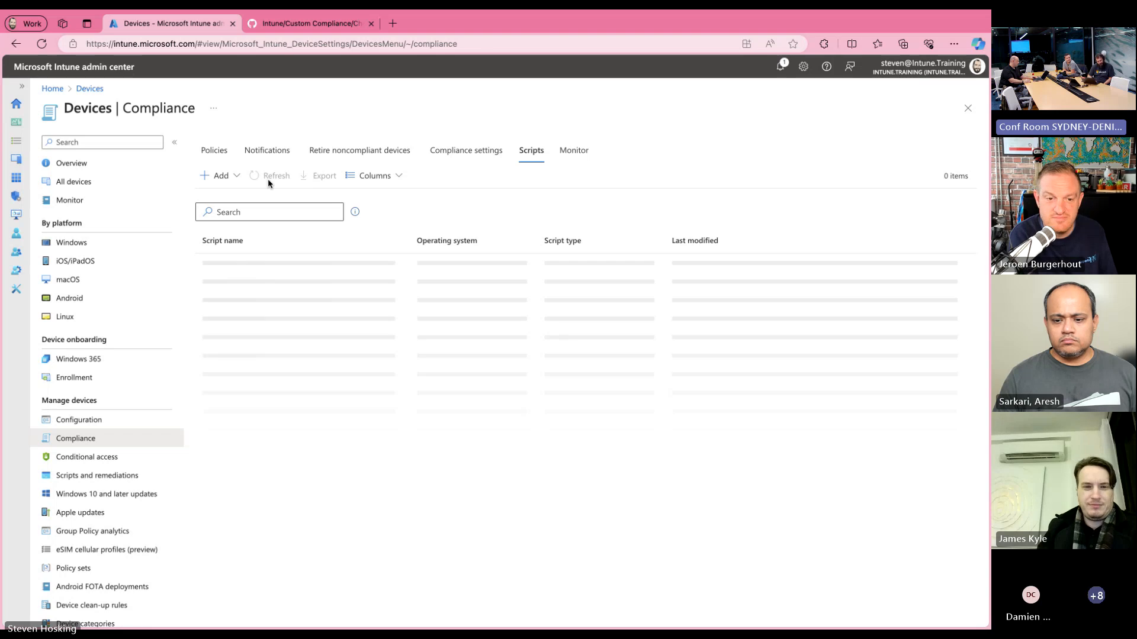
click(236, 264)
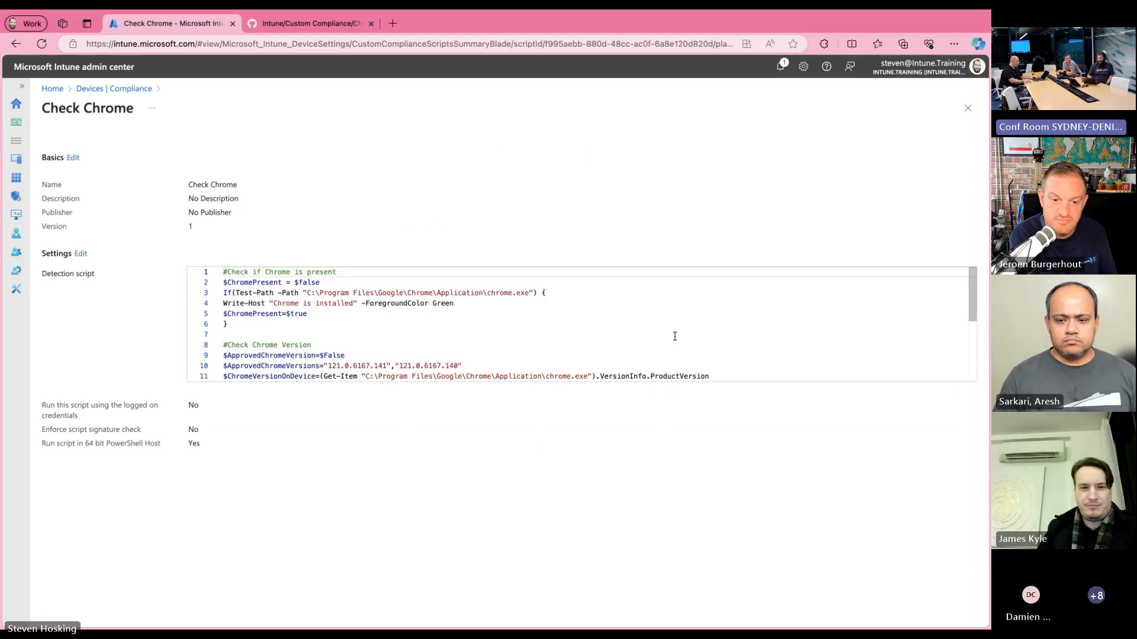
scroll(674, 336, down, 3)
scroll(674, 337, down, 1)
scroll(675, 336, up, 4)
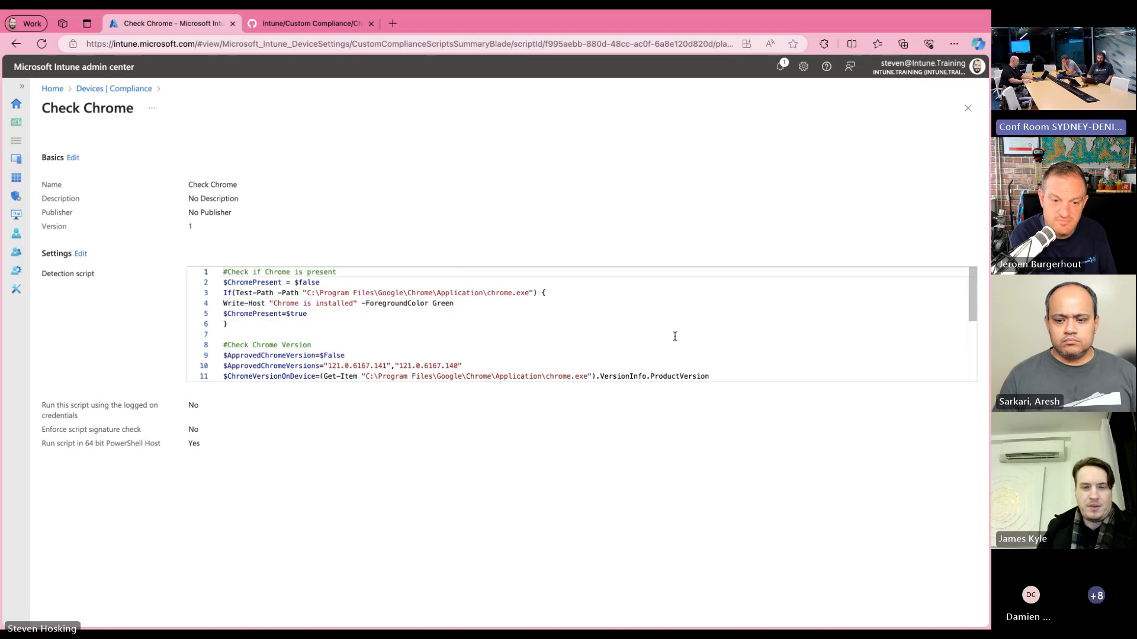
scroll(675, 336, down, 1)
scroll(674, 336, up, 1)
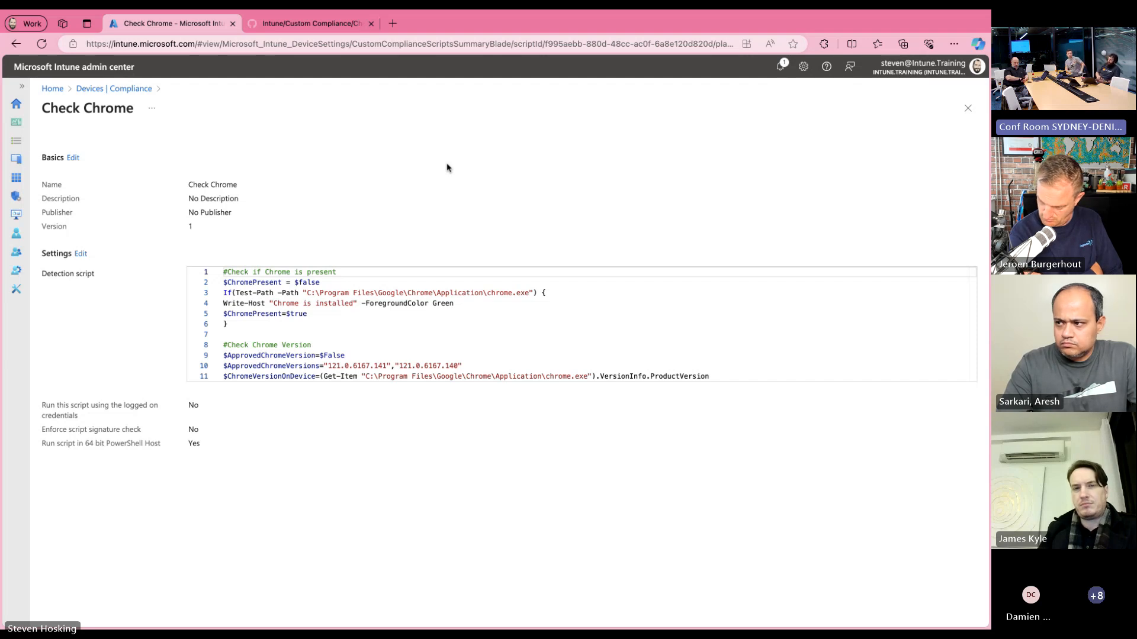
Step: Return to the compliance scripts list and switch to Check-Chromejson.json on GitHub to review its rules again
click(130, 89)
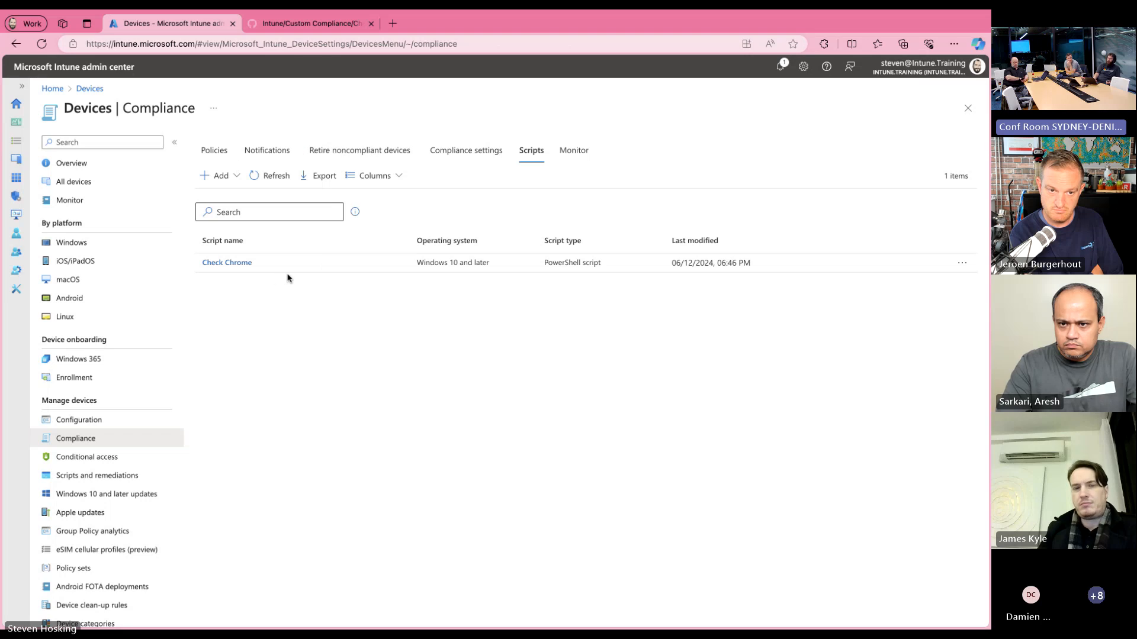
click(313, 24)
click(271, 197)
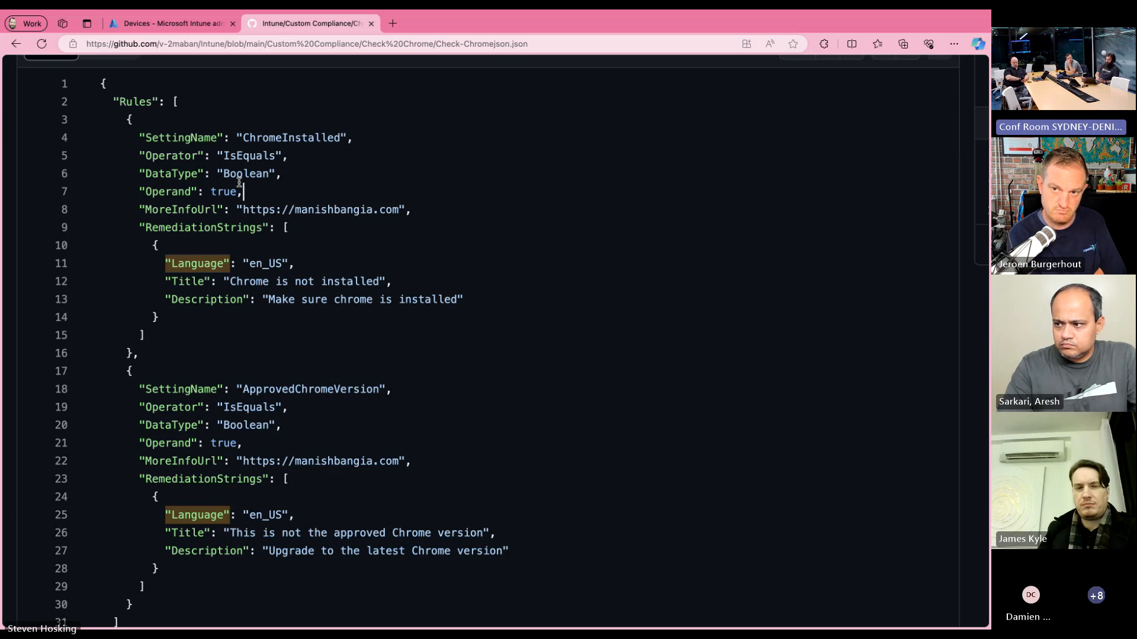
mouse_move(492, 28)
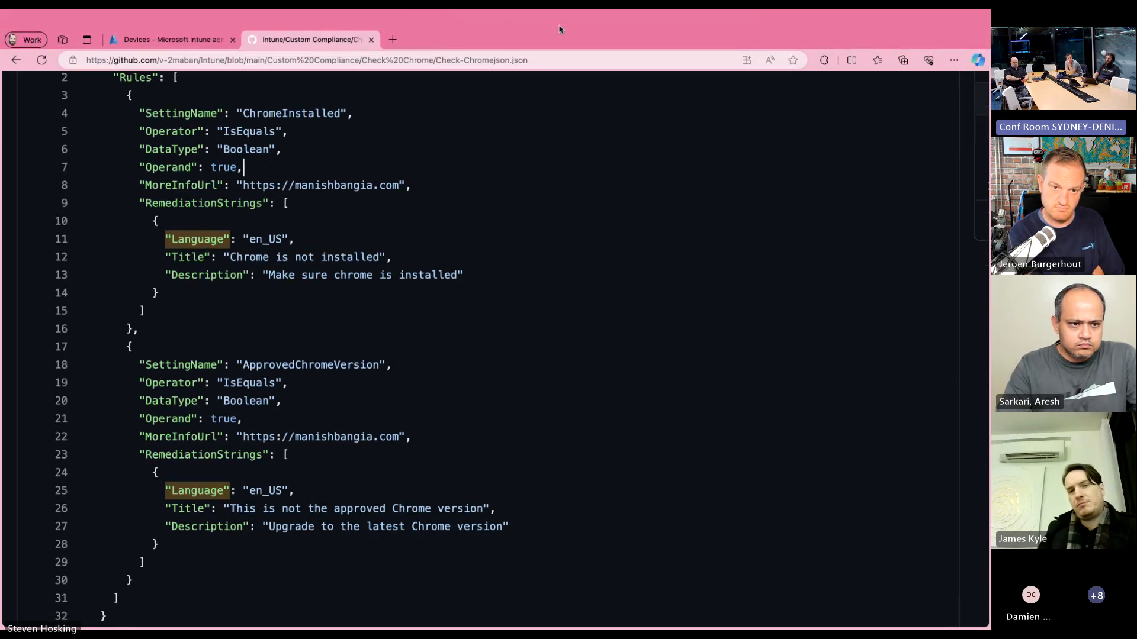